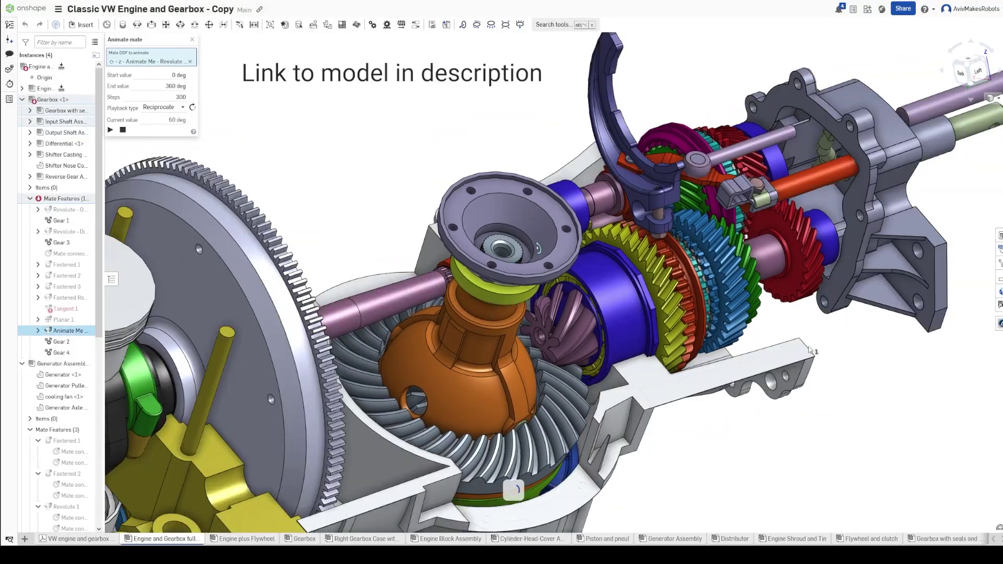
Examine the gearbox assembly's drive shaft and the gears that mate with it.
right_click_drag(809, 347, 790, 246)
left_click(584, 350)
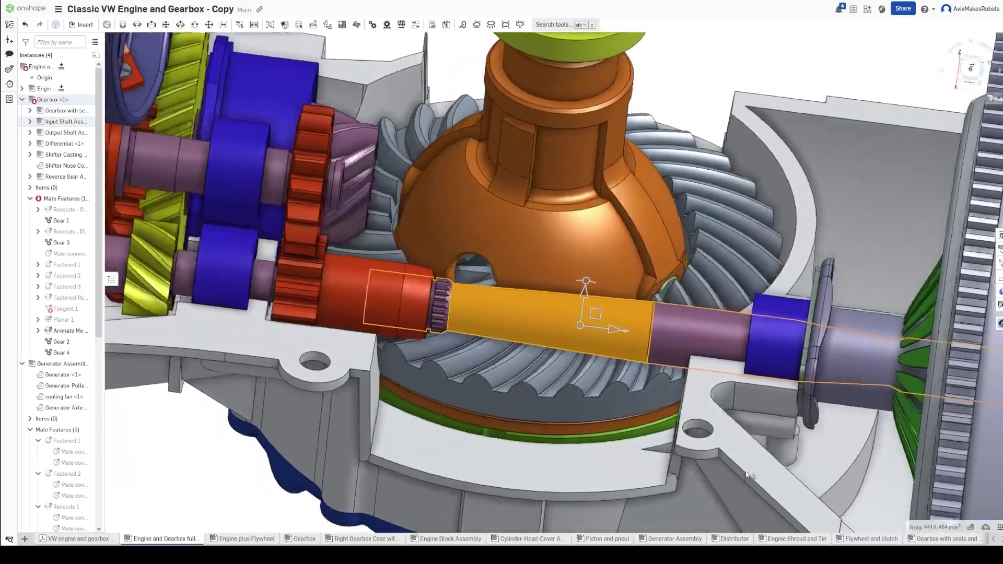
right_click_drag(679, 418, 509, 372)
left_click(371, 229)
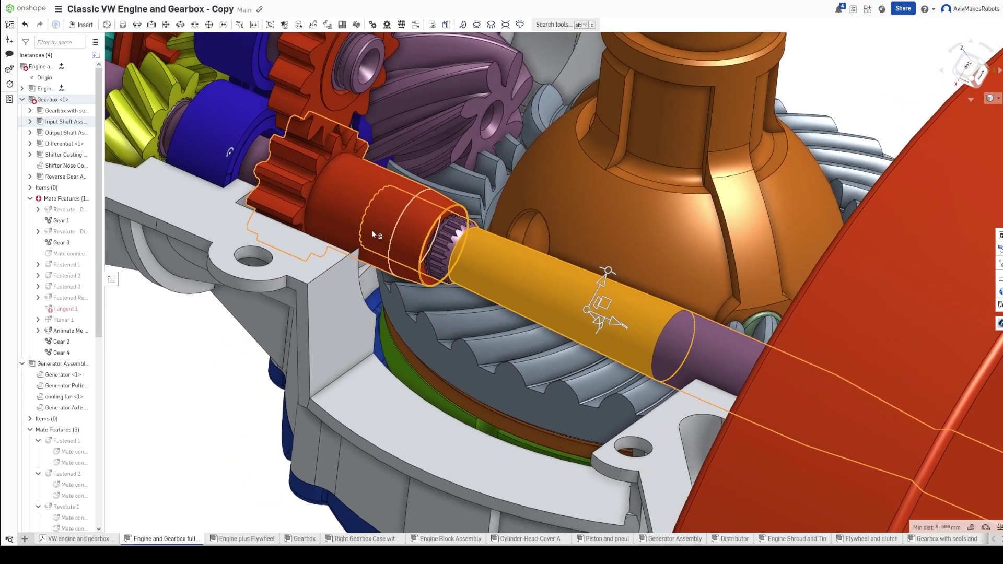
scroll(384, 240, "down", 3)
key("Left")
key("Left")
scroll(384, 240, "up", 4)
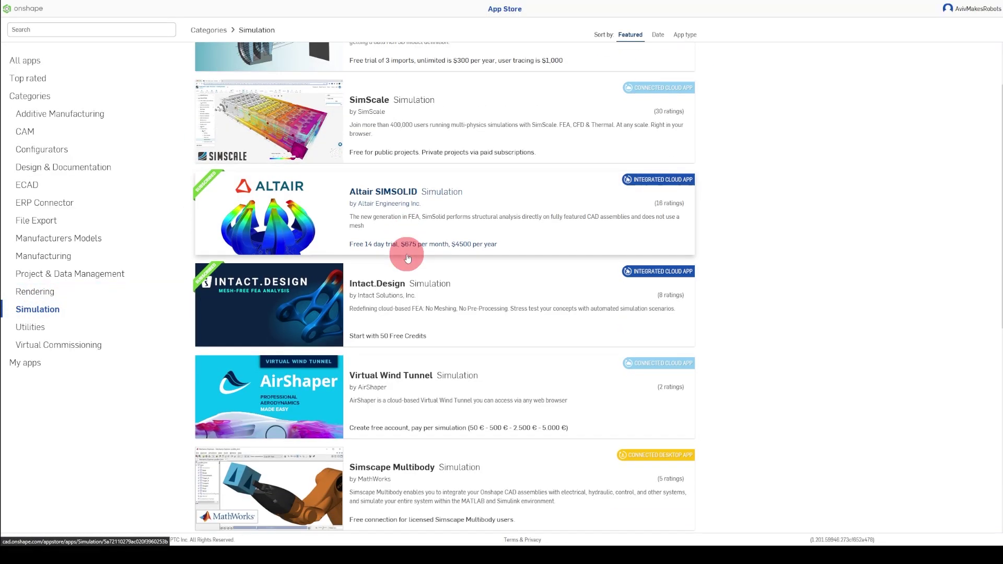
Find CAEplex among the App Store's simulation apps and add it as an application to the engine and gearbox document.
scroll(415, 249, "down", 5)
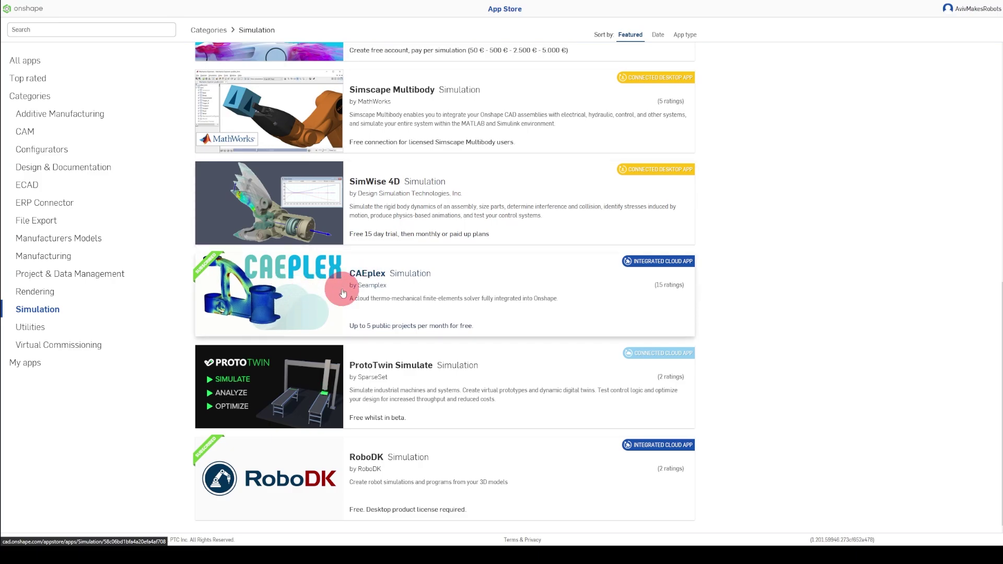
left_click(343, 293)
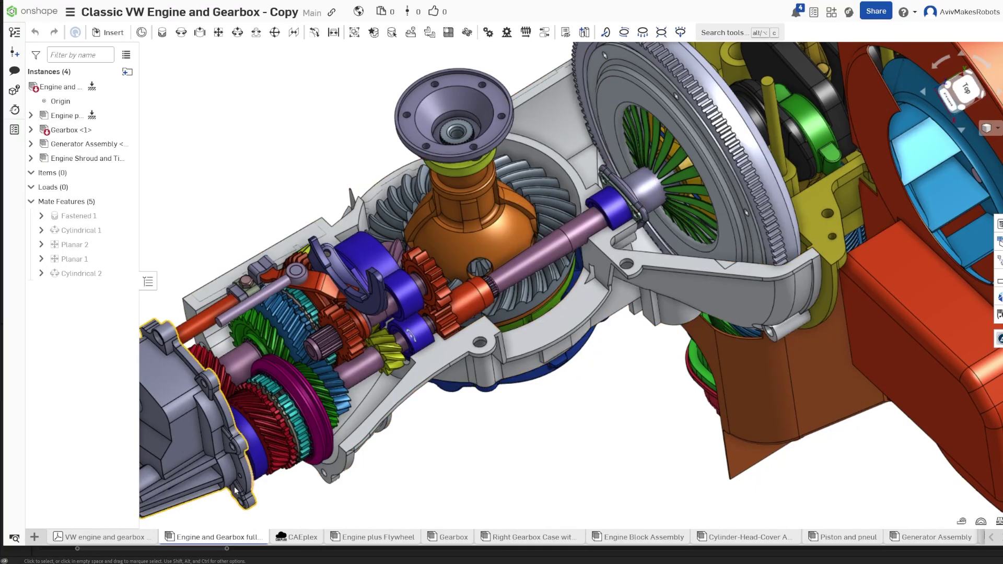
left_click(35, 538)
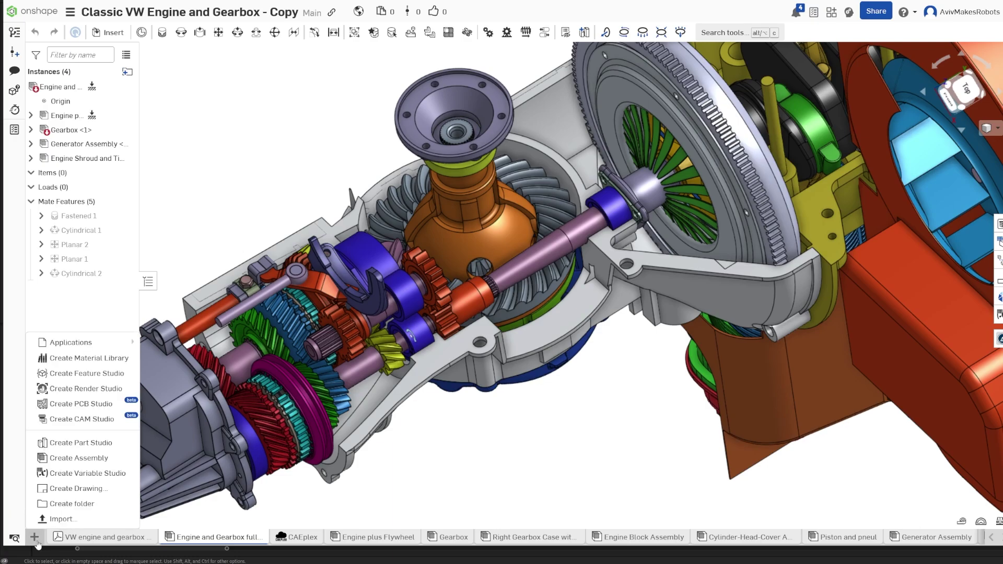
mouse_move(90, 348)
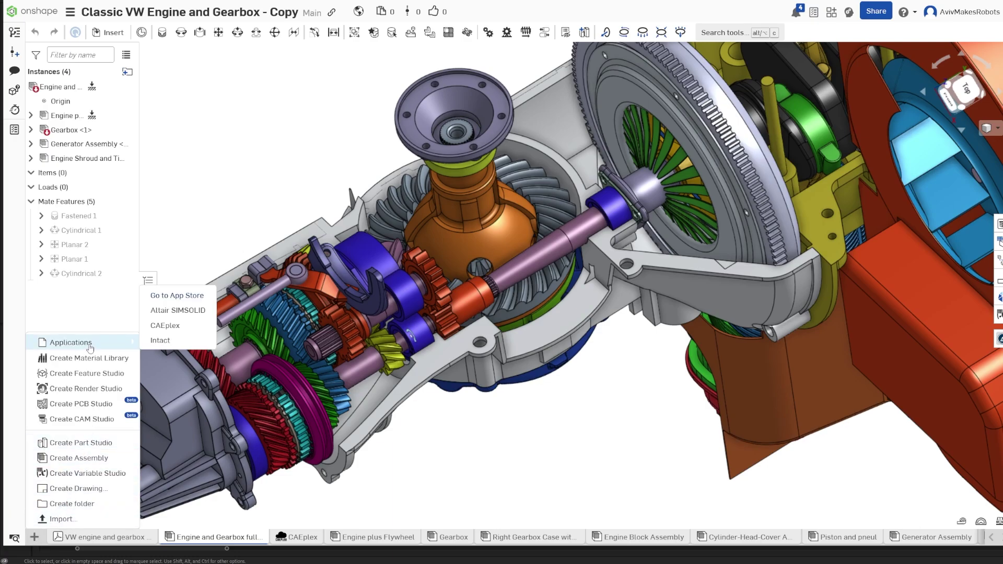
left_click(203, 327)
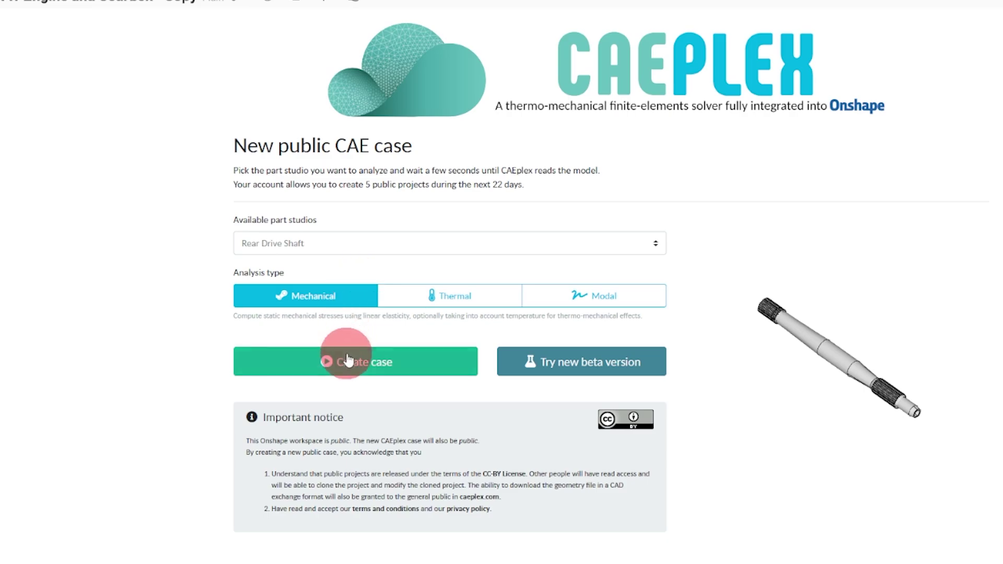
Create a public Mechanical case for the Rear Drive Shaft and open its material properties.
left_click(363, 370)
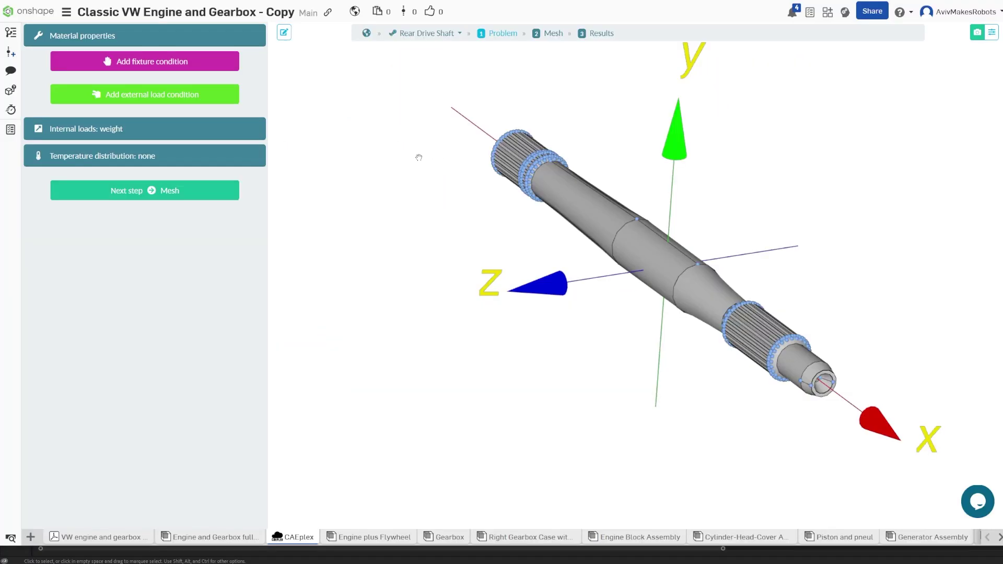
left_click_drag(748, 224, 760, 227)
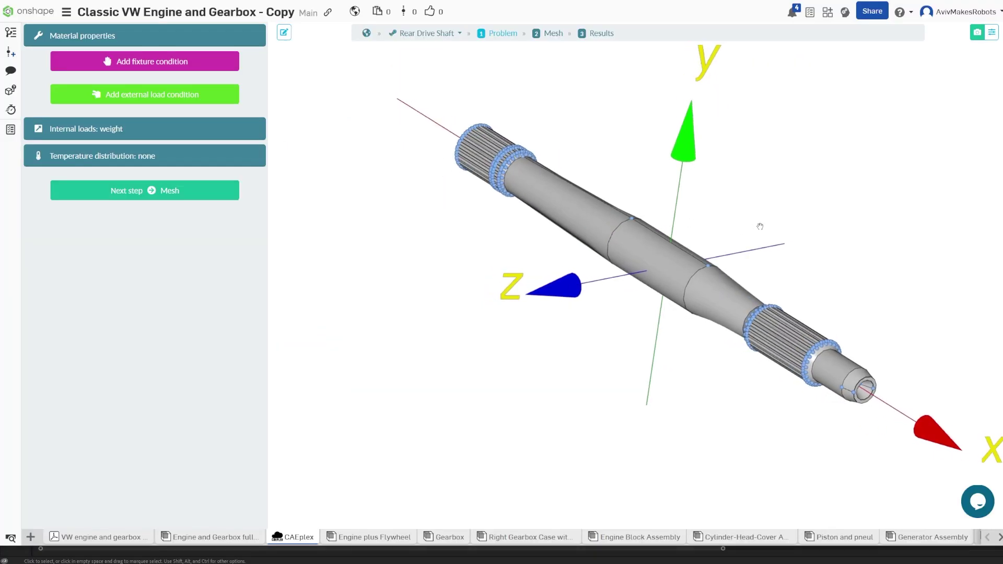
left_click(97, 36)
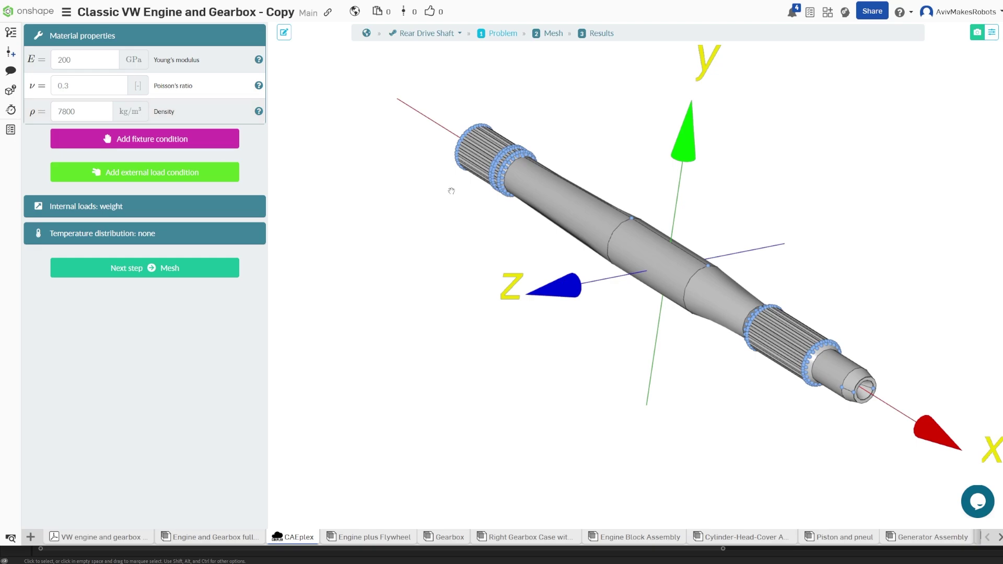
left_click_drag(742, 227, 761, 226)
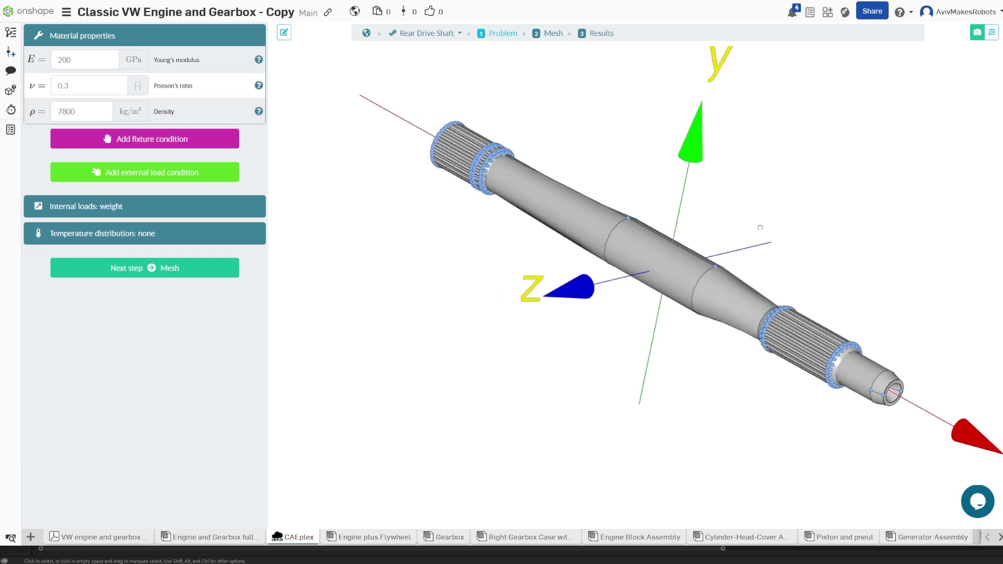
Add a Fixed fixture condition to the end face, bore faces and inner shoulder face of the splined end facing away from the X arrow.
left_click(156, 146)
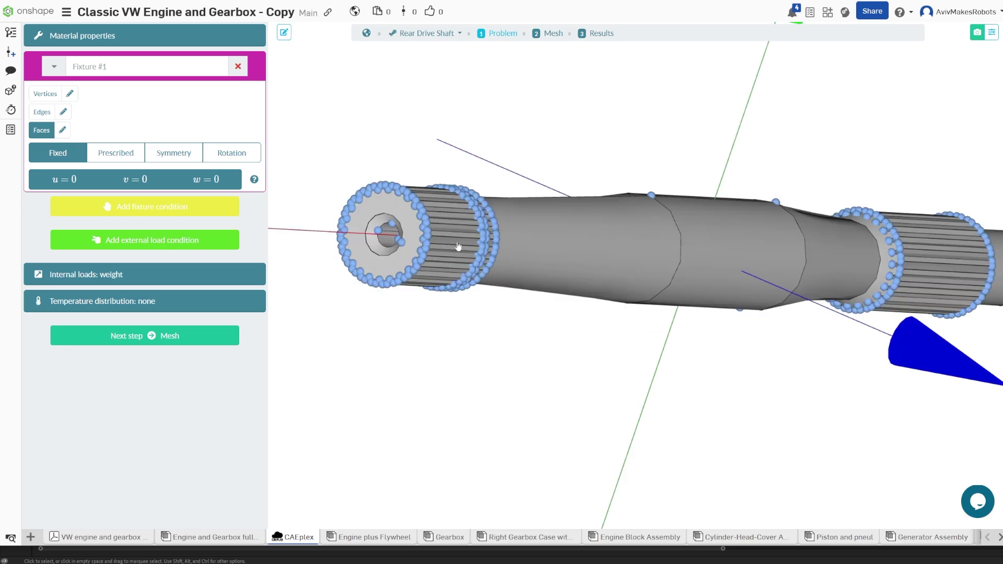
left_click(393, 272)
left_click(394, 272)
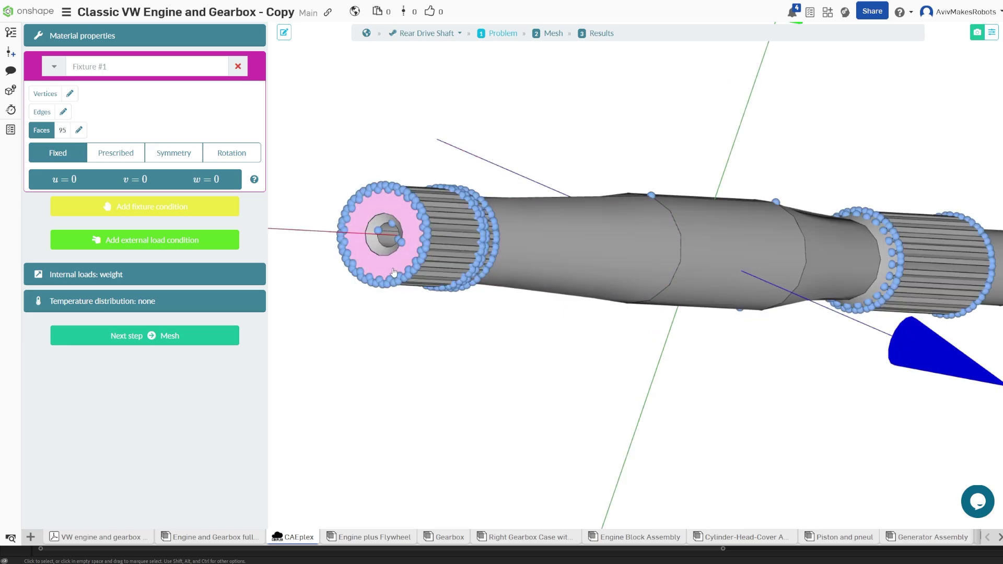
left_click(385, 249)
left_click(390, 239)
left_click_drag(508, 190, 365, 190)
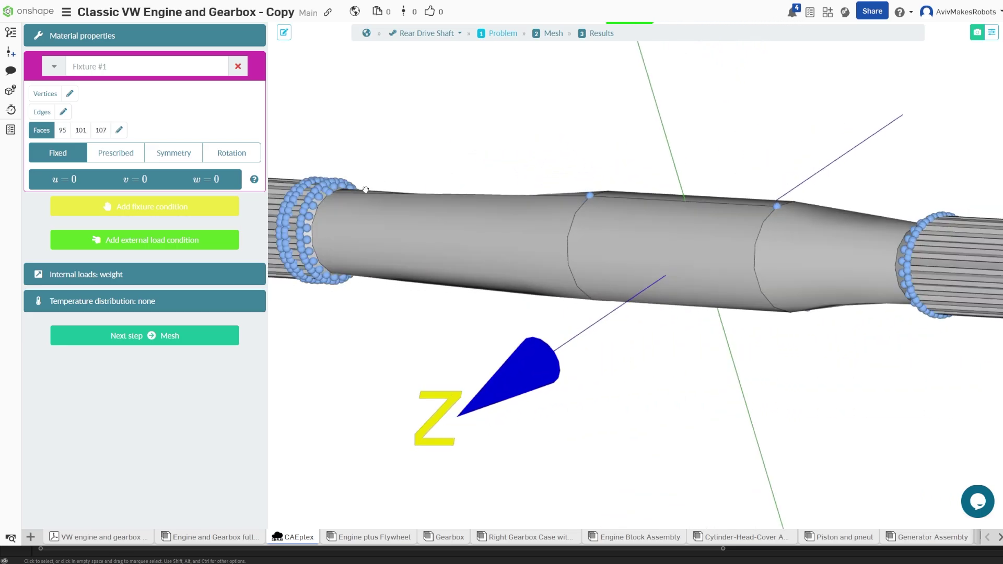
left_click(312, 226)
mouse_move(531, 186)
left_mouse_down()
mouse_move(555, 173)
mouse_move(742, 141)
mouse_move(736, 185)
mouse_move(599, 162)
mouse_move(481, 175)
mouse_move(512, 170)
mouse_move(515, 183)
left_mouse_up()
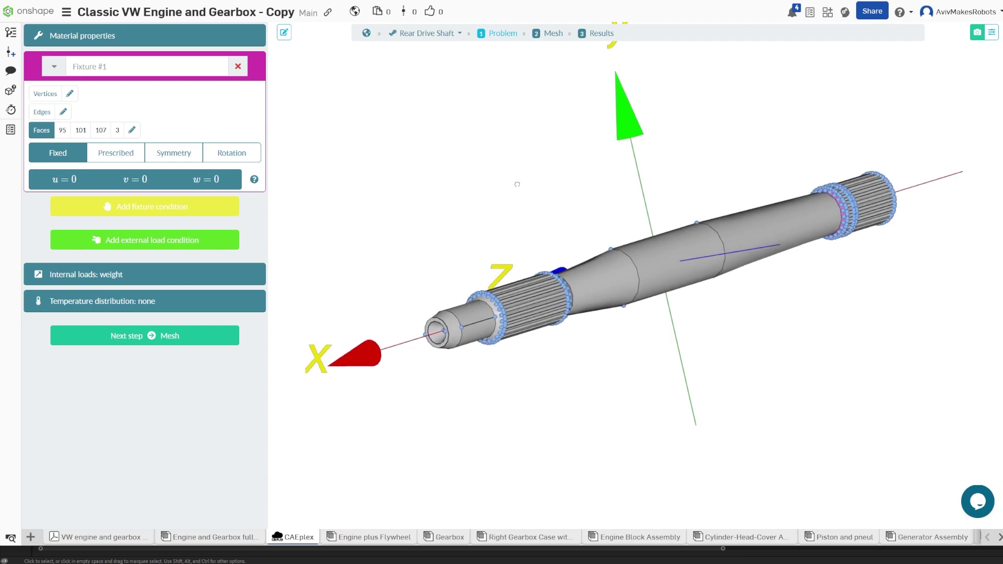
Add a moment load of 500 kN·m about X at x0 -120 mm to the stub, bore and shoulder faces around the X-arrow-side spline.
left_click(135, 249)
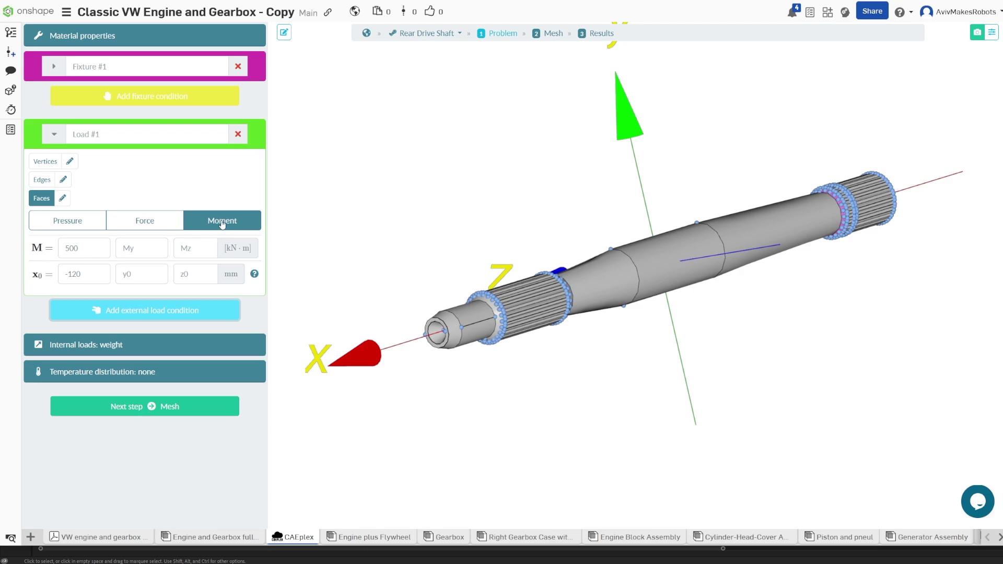
left_click_drag(548, 230, 546, 233)
middle_click_drag(585, 226, 613, 160)
scroll(559, 217, "down", 1)
scroll(561, 222, "up", 3)
scroll(562, 223, "up", 3)
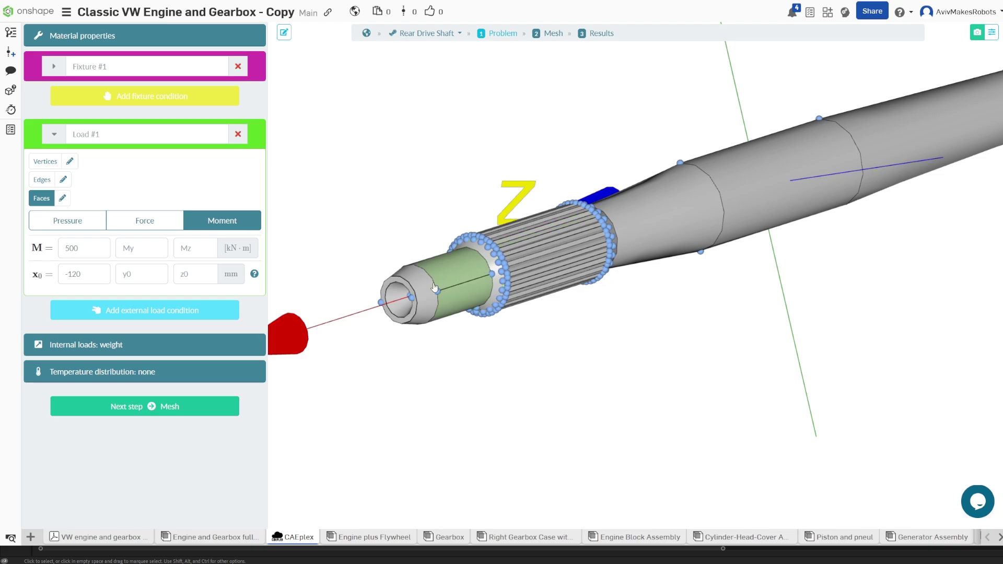
left_click(401, 300)
left_click(402, 321)
left_click(426, 309)
left_click(487, 281)
left_click(496, 286)
left_click_drag(542, 314, 467, 316)
right_click_drag(466, 316, 478, 302)
left_click(510, 253)
right_click_drag(509, 252, 589, 288)
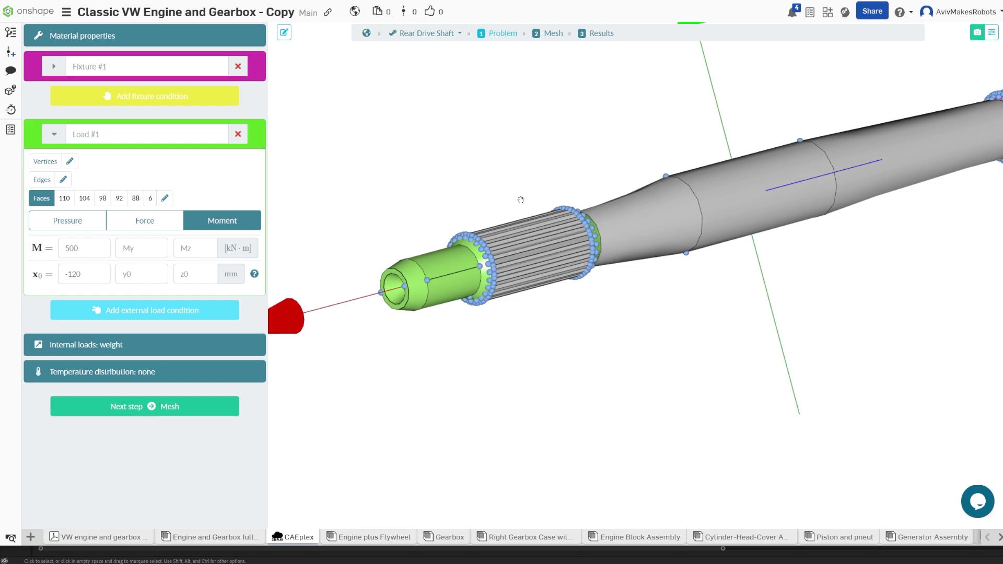
Check the moment load's x0 reference point against the shaft's coordinate axes and loaded end.
left_click(76, 274)
scroll(419, 236, "up", 4)
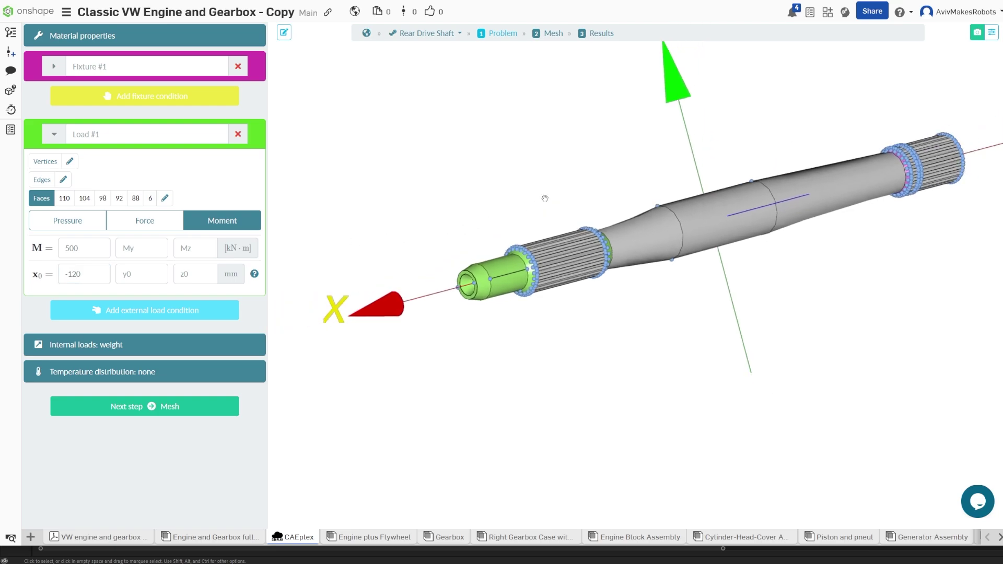
left_click_drag(544, 197, 520, 206)
scroll(515, 207, "up", 1)
scroll(515, 225, "up", 2)
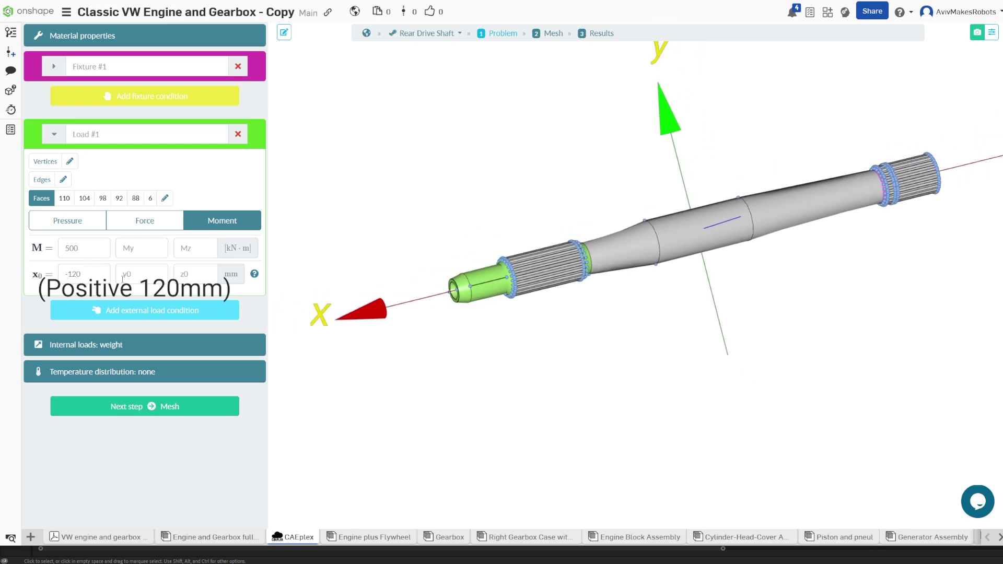
scroll(606, 222, "down", 1)
left_click(709, 225)
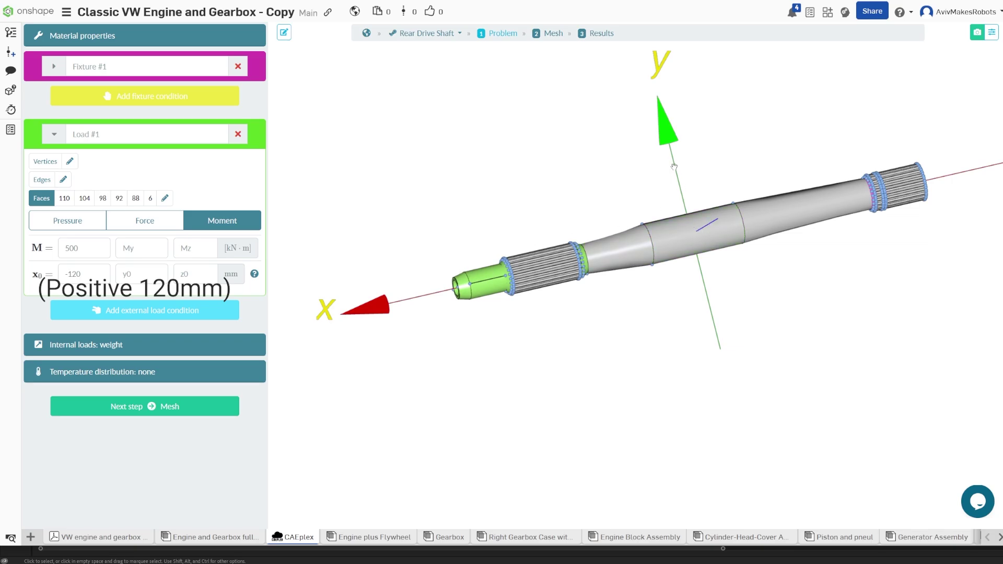
left_click_drag(674, 166, 692, 239)
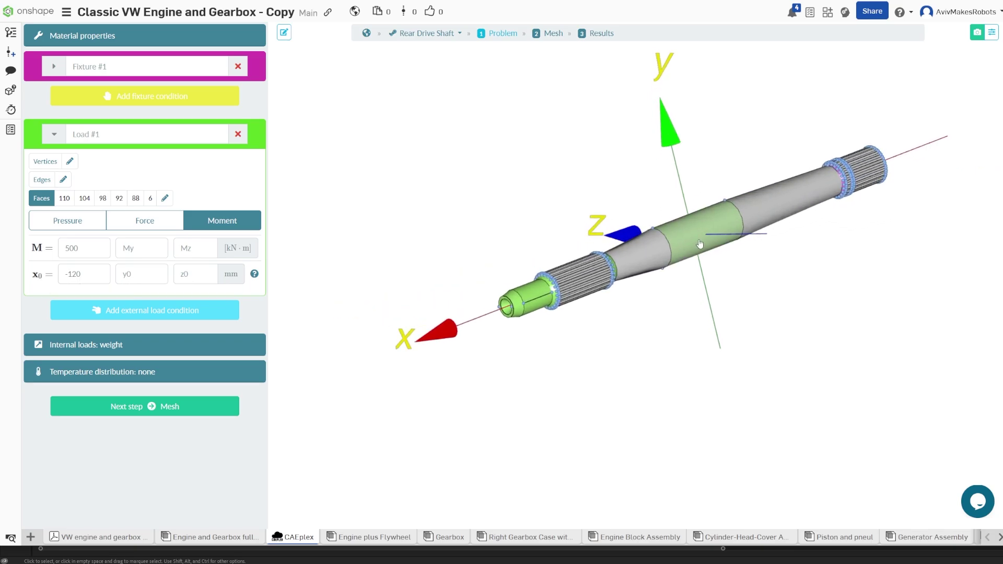
left_click_drag(709, 178, 676, 183)
scroll(677, 184, "up", 4)
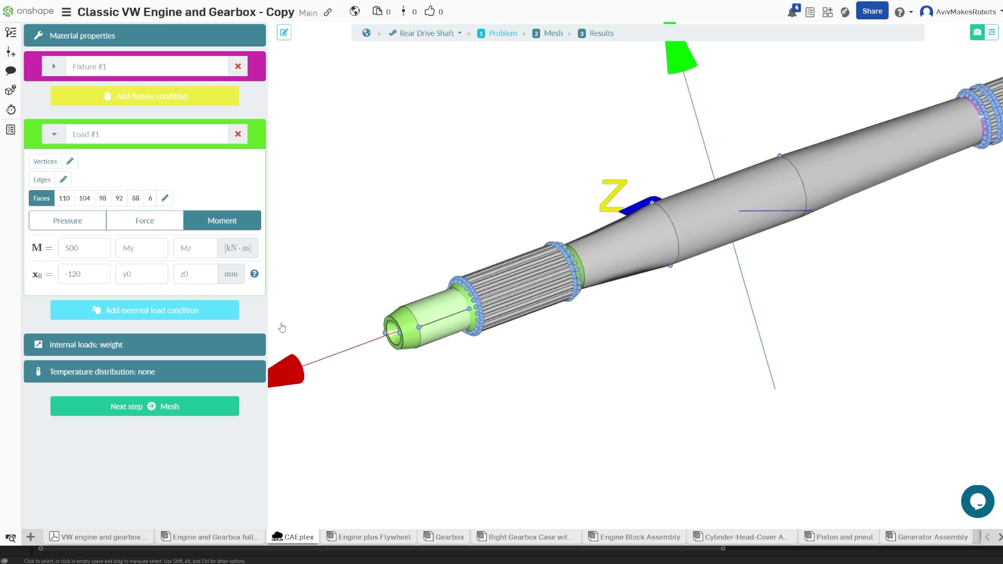
Open the internal loads settings and review the Weight option's gravity value and direction.
left_click(114, 344)
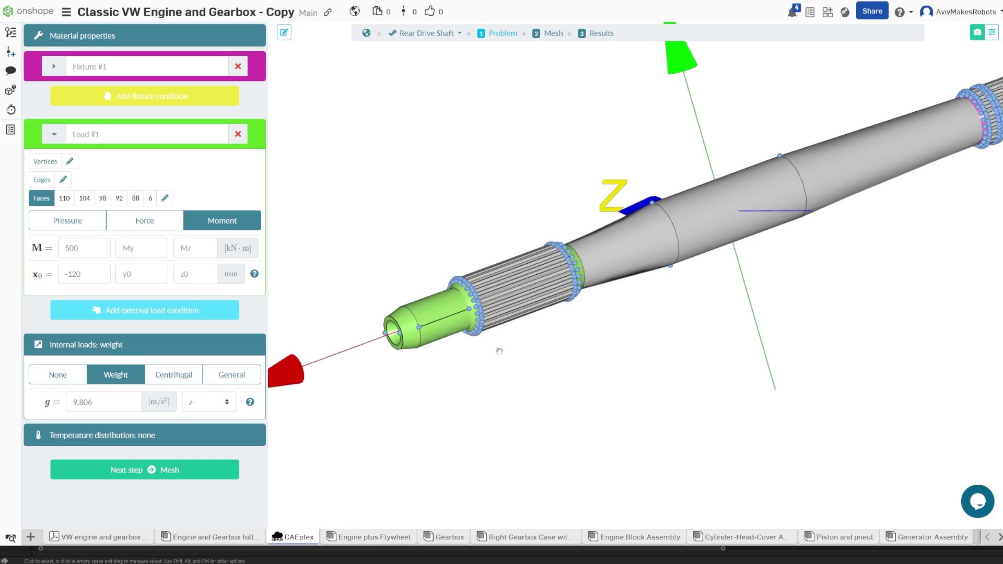
scroll(499, 351, "down", 2)
middle_click_drag(577, 340, 564, 360)
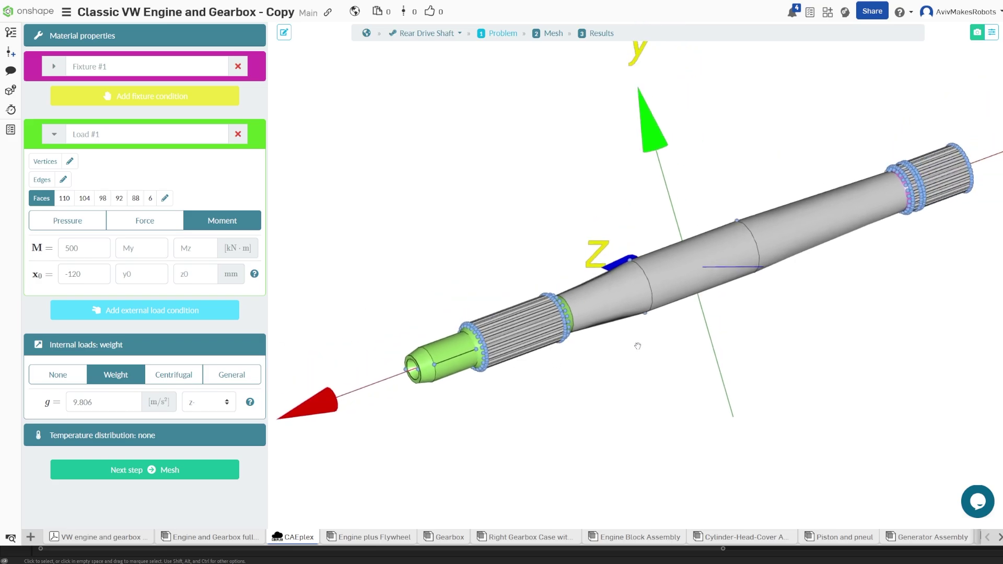
scroll(638, 346, "down", 2)
Open the temperature distribution settings and review the reference temperature with the distribution type None.
left_click(143, 438)
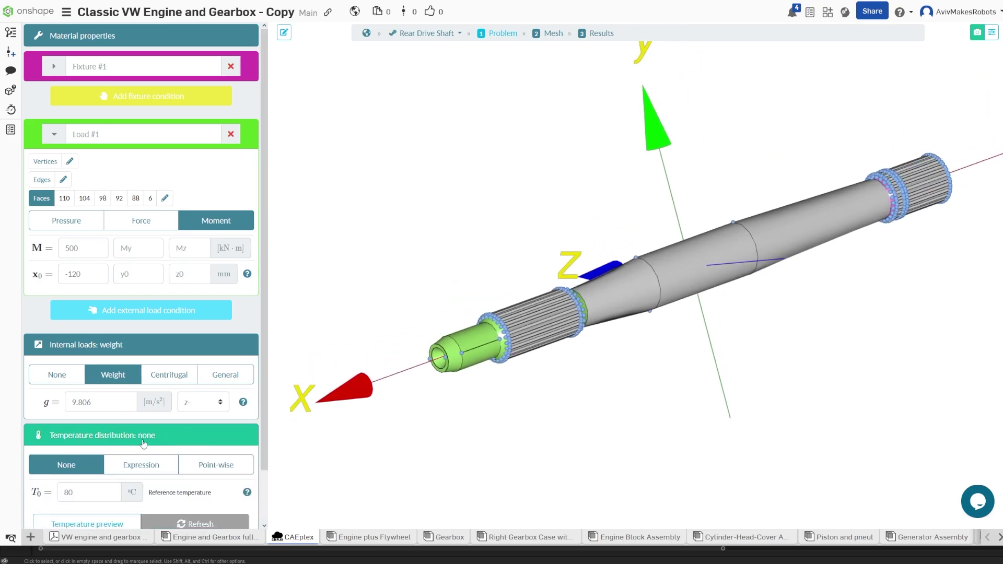
scroll(143, 443, "down", 1)
left_click(91, 435)
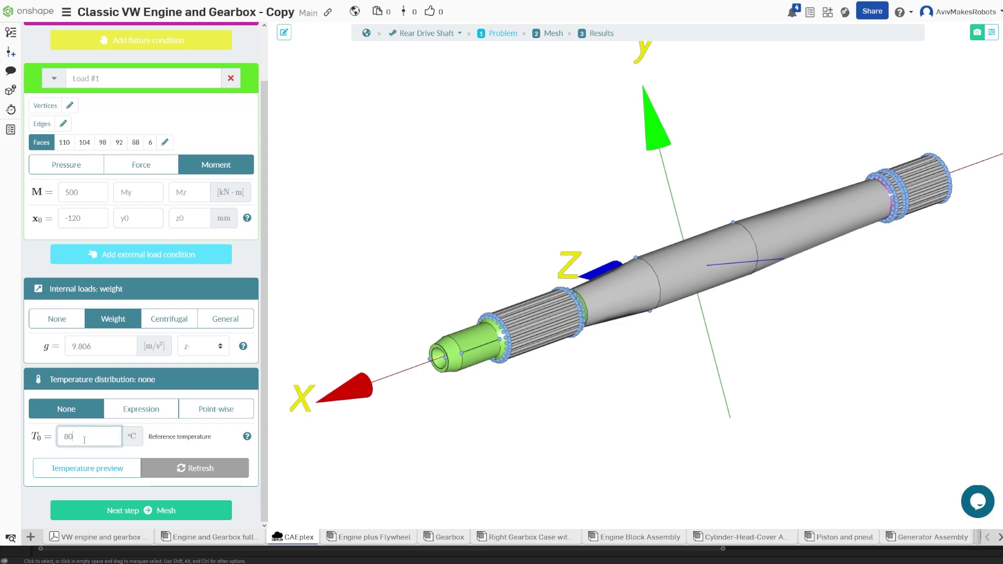
scroll(481, 386, "up", 3)
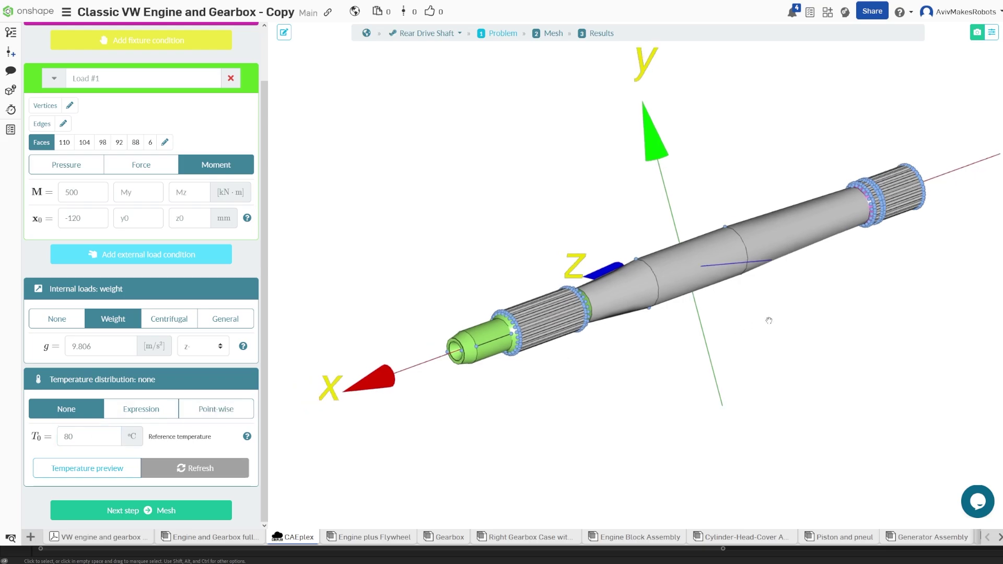
scroll(770, 319, "down", 4)
mouse_move(788, 309)
middle_mouse_down()
mouse_move(736, 319)
mouse_move(794, 301)
middle_mouse_up()
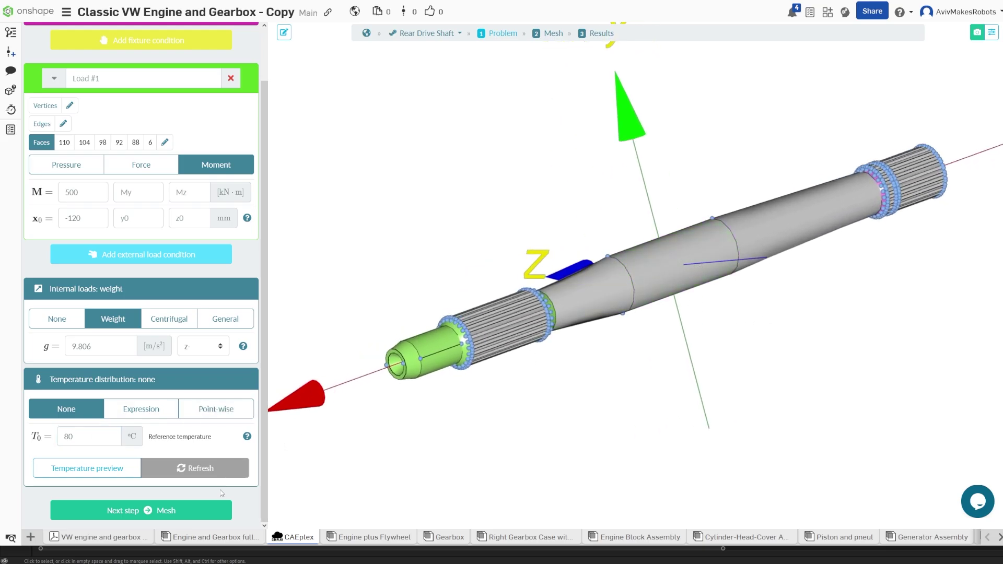
Proceed to the mesh stage and examine the shaft's mesh elements at close range along its middle section.
left_click(152, 518)
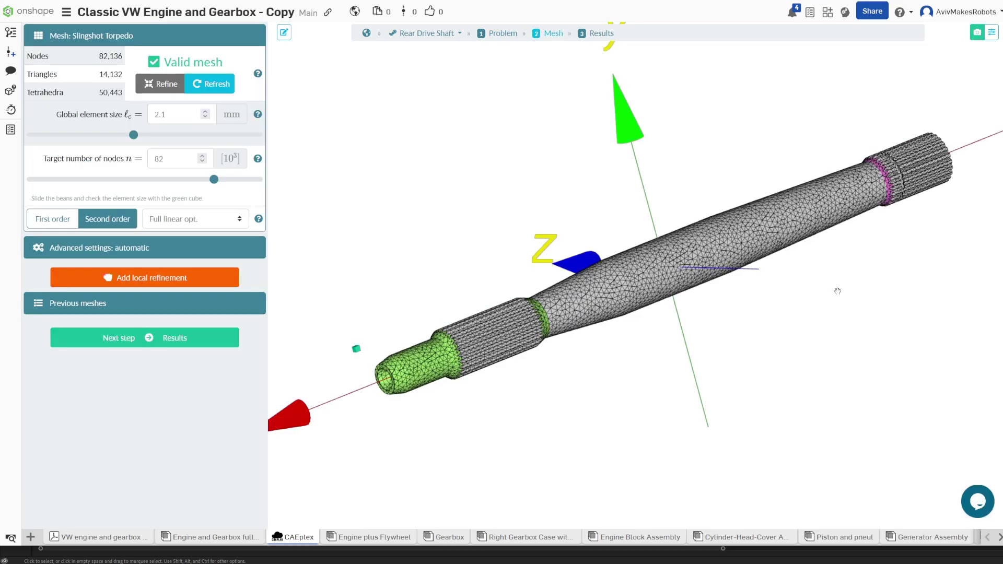
left_click_drag(838, 291, 847, 273)
left_click_drag(842, 181, 795, 211)
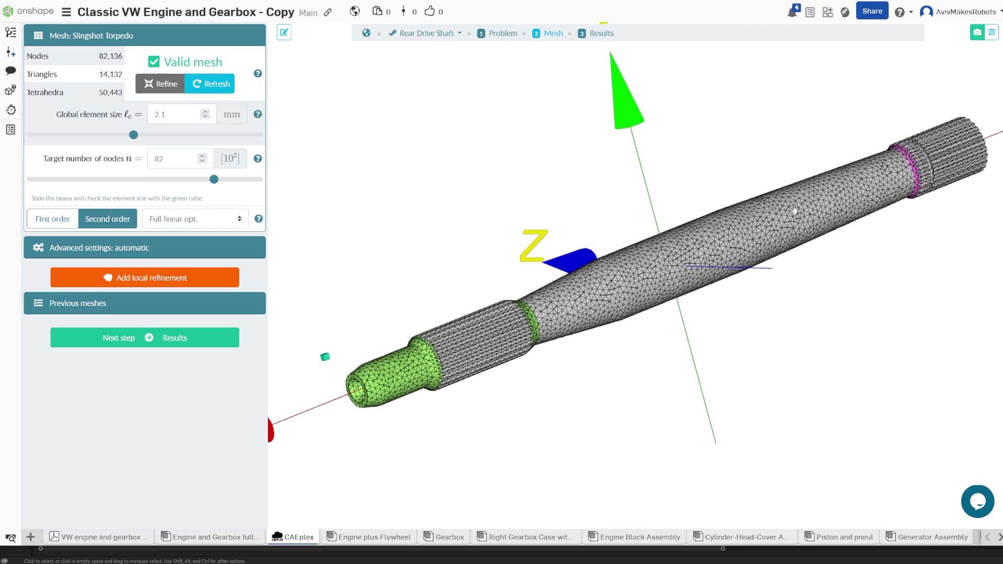
middle_click_drag(828, 238, 813, 246)
scroll(489, 369, "up", 10)
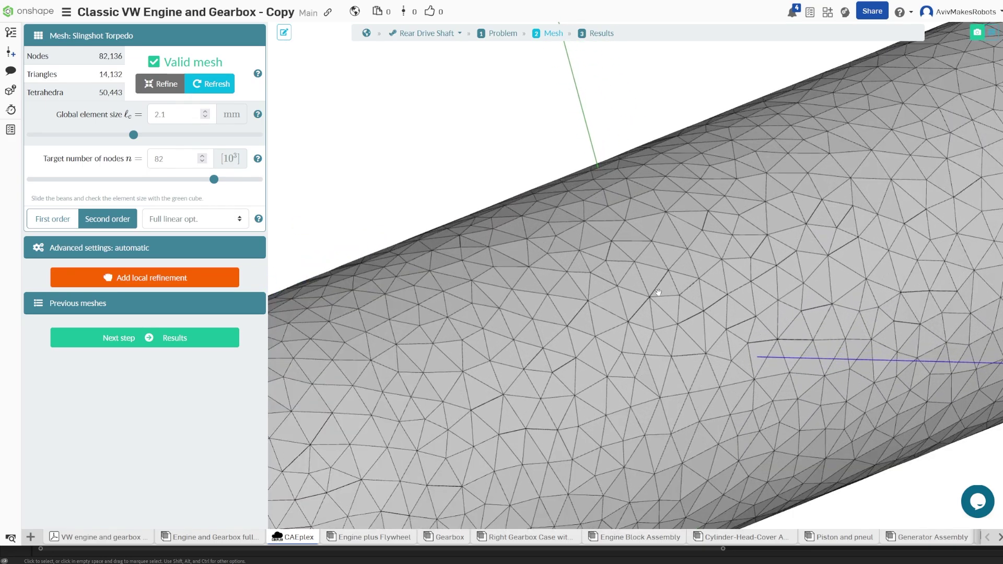
scroll(658, 293, "down", 5)
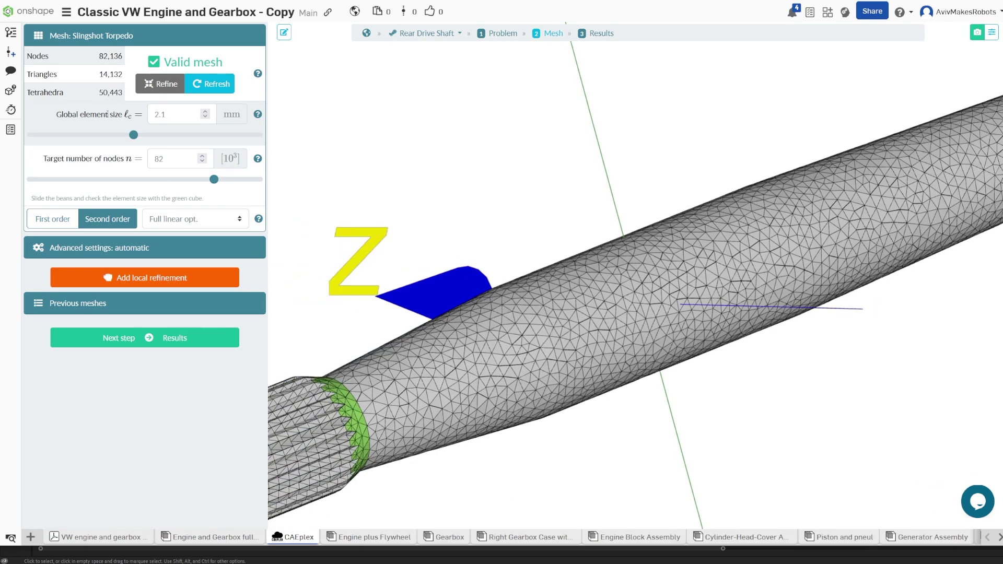
scroll(500, 182, "down", 2)
scroll(570, 322, "up", 5)
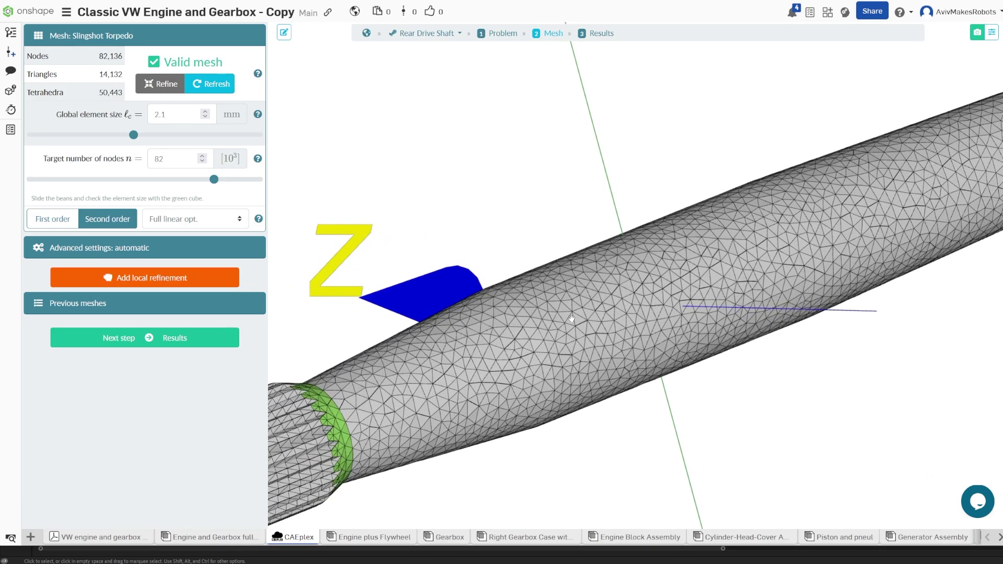
Examine the mesh elements along the shaft's middle section and over its whole length.
scroll(605, 286, "down", 3)
scroll(611, 298, "up", 3)
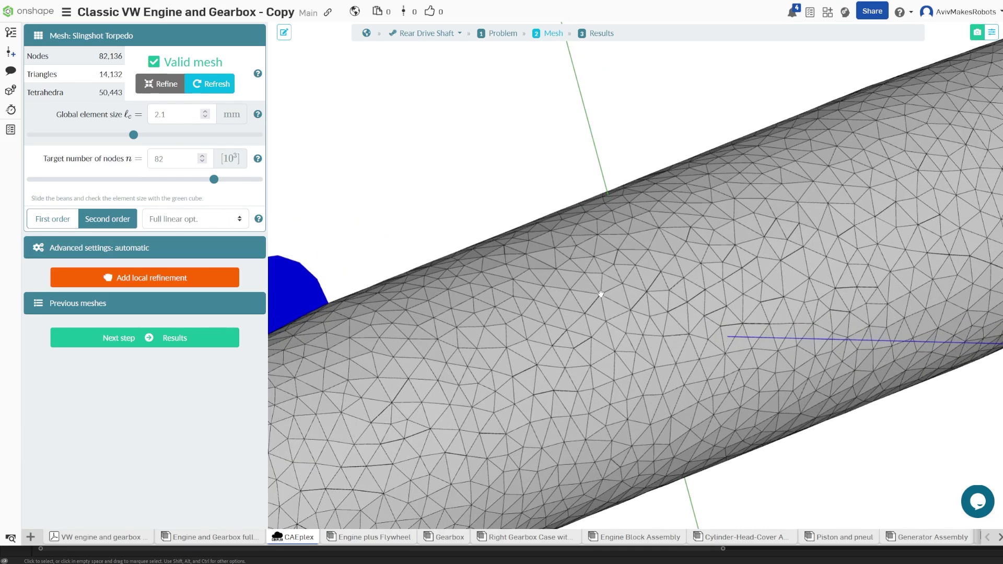
scroll(615, 313, "down", 5)
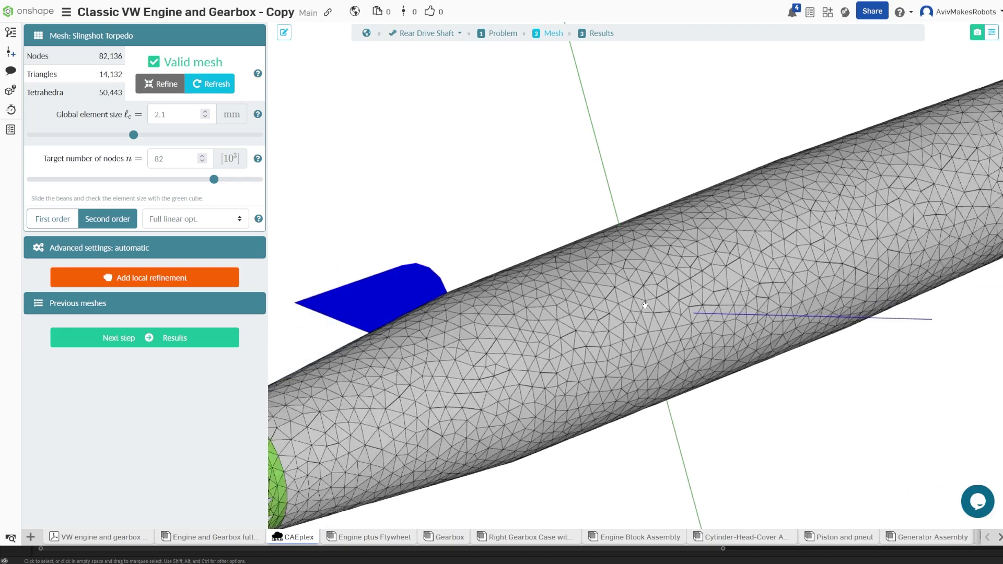
scroll(617, 342, "up", 5)
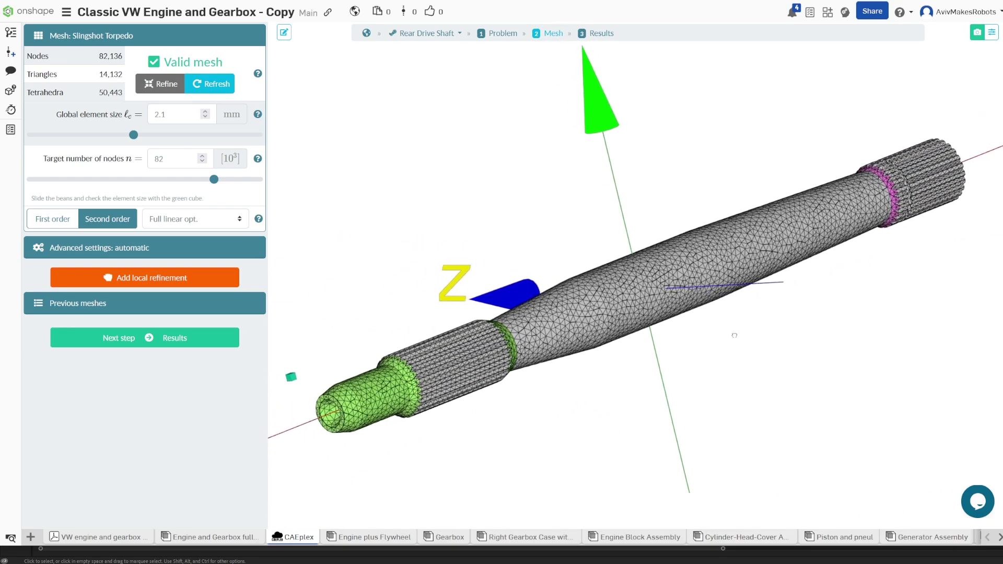
middle_click_drag(636, 347, 594, 346)
mouse_move(730, 356)
left_mouse_down()
mouse_move(748, 340)
mouse_move(724, 345)
mouse_move(724, 360)
mouse_move(717, 352)
left_mouse_up()
scroll(719, 345, "down", 1)
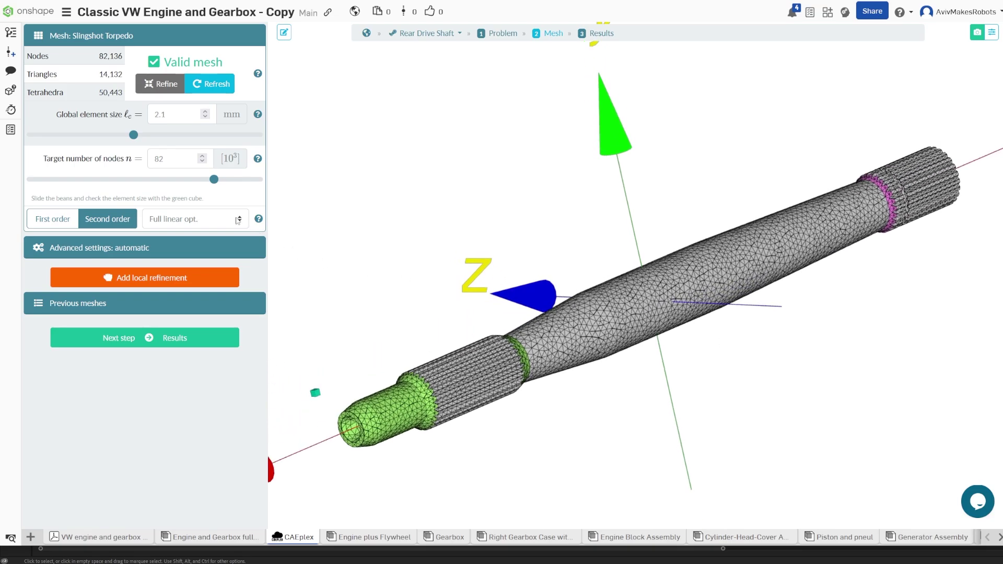
Set the global element size to 1.5 mm with a target of 224 thousand nodes, and regenerate the mesh.
left_click_drag(218, 182, 254, 182)
left_click_drag(127, 134, 101, 134)
scroll(730, 365, "up", 5)
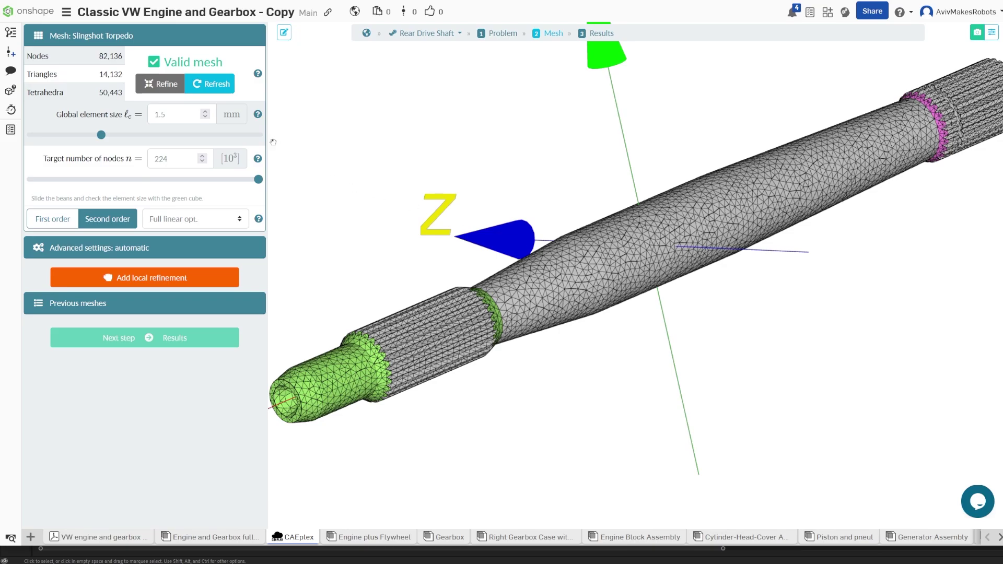
left_click(210, 84)
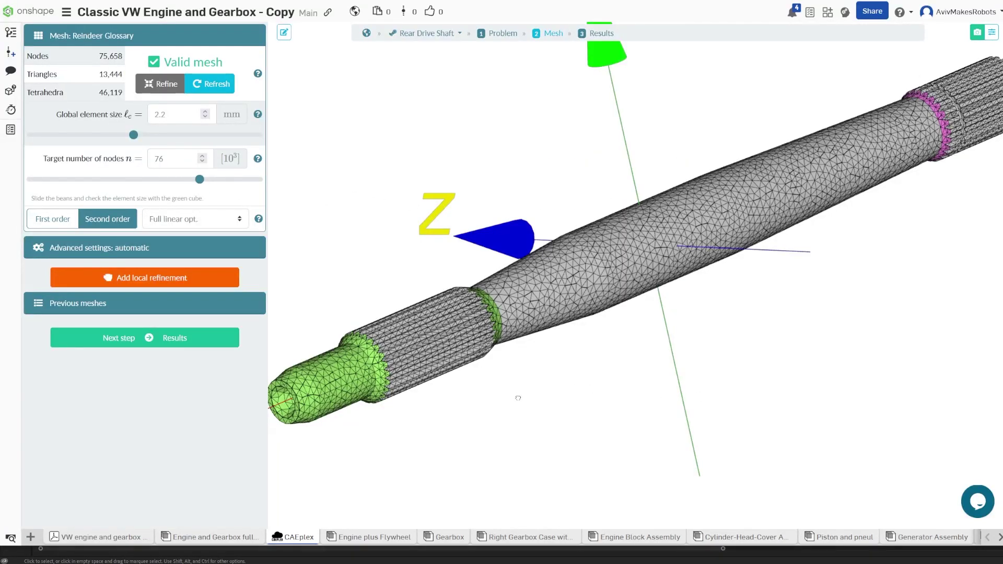
Examine the regenerated mesh on the splined section and on the green loaded end with its bore.
scroll(518, 398, "up", 5)
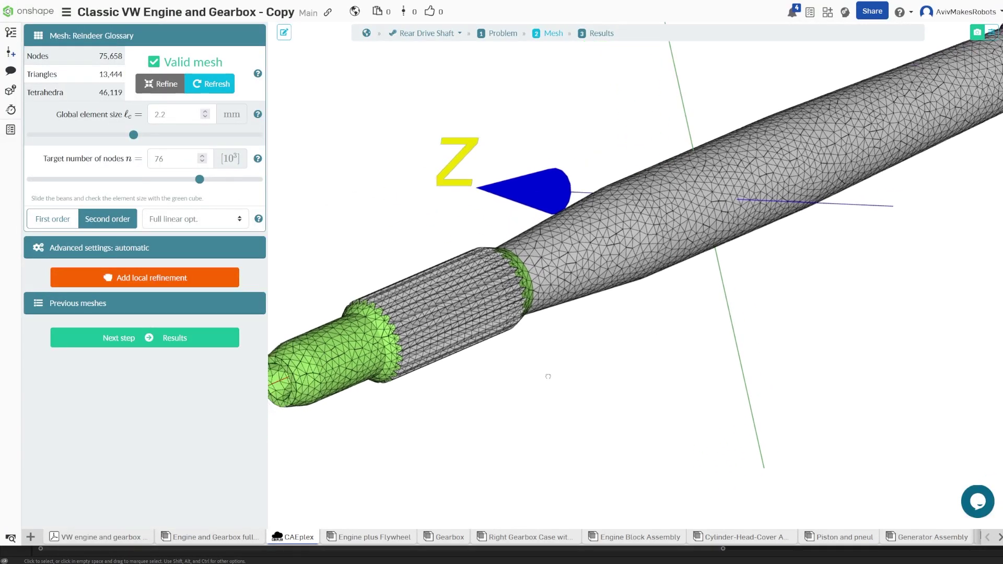
scroll(543, 309, "up", 4)
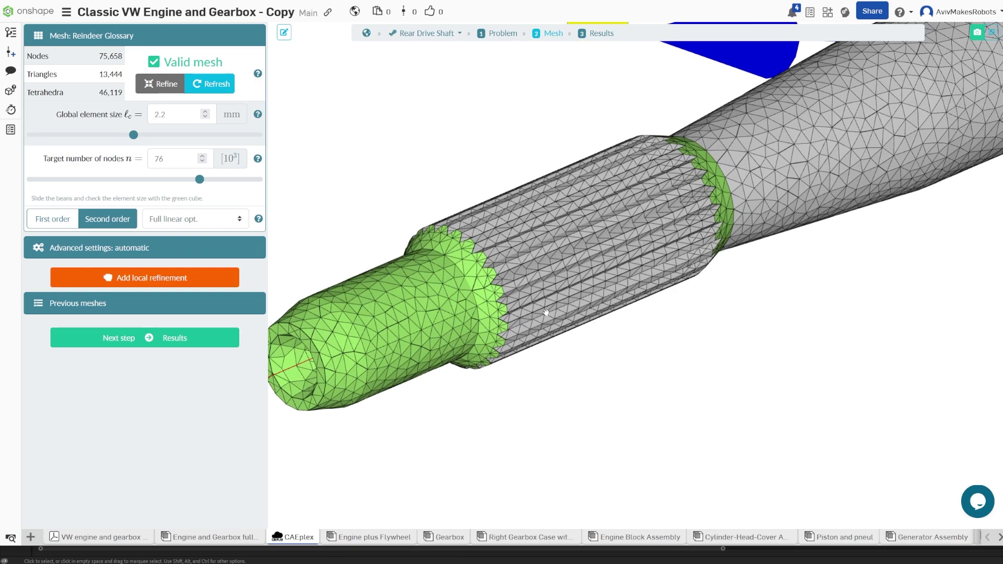
scroll(685, 318, "up", 2)
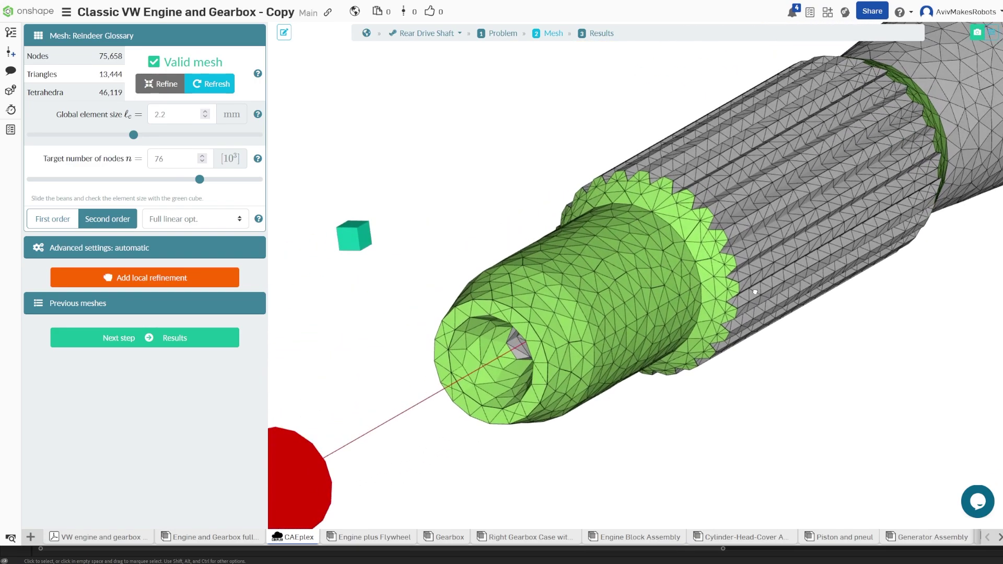
left_click_drag(755, 292, 725, 292)
scroll(725, 293, "down", 3)
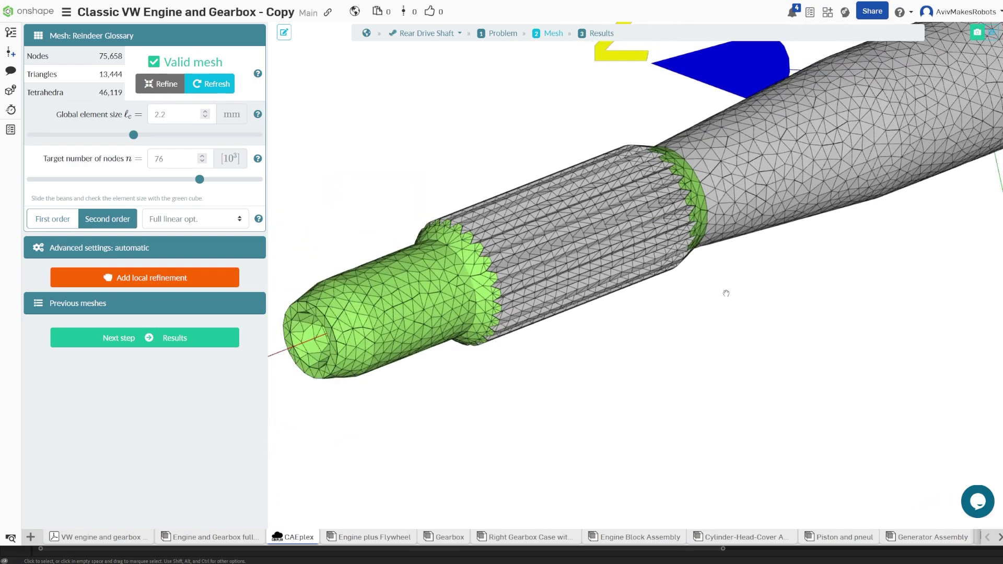
scroll(675, 296, "up", 3)
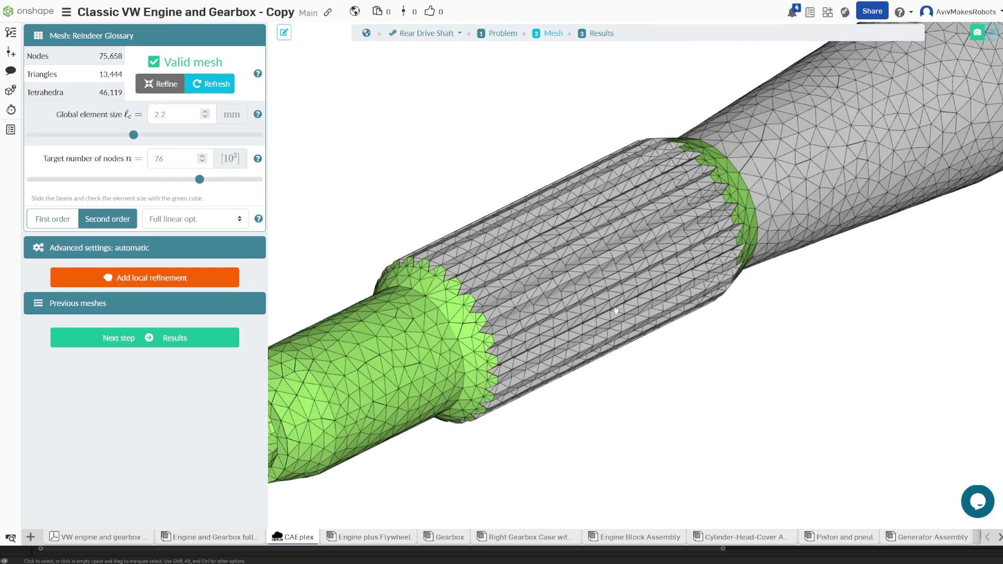
scroll(616, 311, "down", 5)
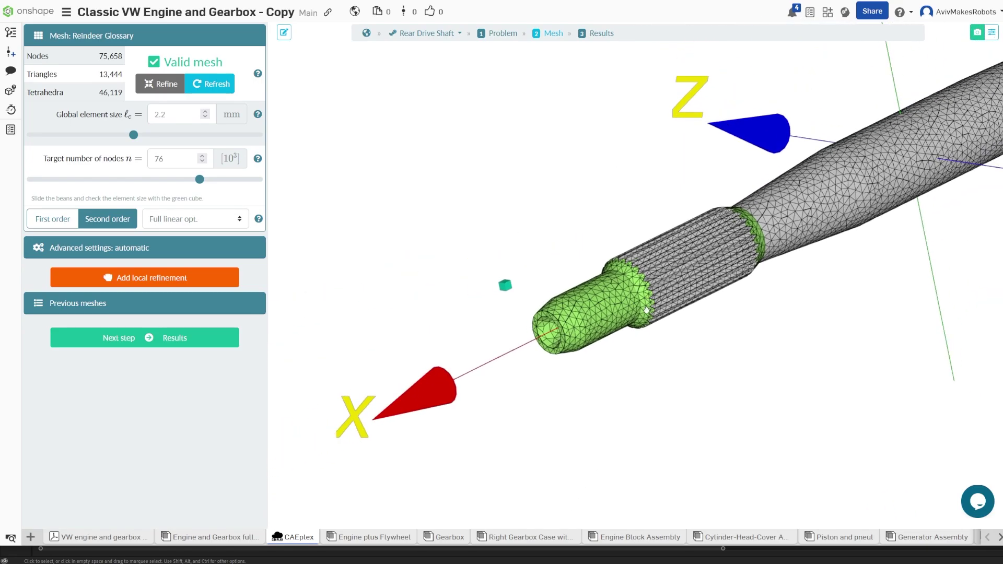
Proceed to the results stage and raise the warp scale of the deformed shaft to 0.01.
left_click(131, 338)
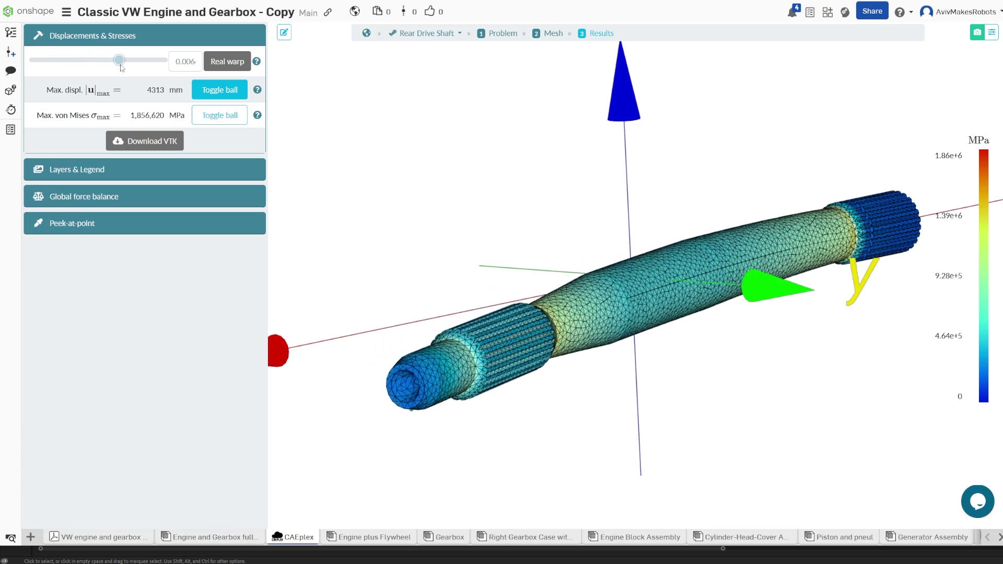
left_click_drag(132, 60, 172, 70)
left_click_drag(591, 261, 660, 269)
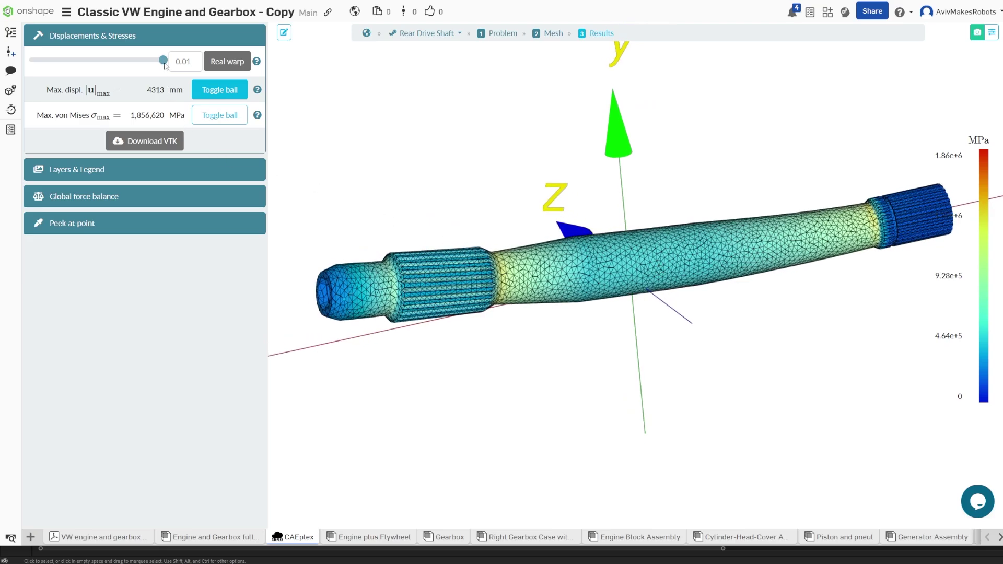
Lower the warp scale and inspect the von Mises stress distribution from several angles around the shaft.
left_click_drag(165, 65, 56, 65)
left_click_drag(415, 210, 479, 242)
scroll(453, 340, "down", 5)
scroll(454, 337, "down", 3)
left_click_drag(509, 329, 546, 321)
scroll(560, 317, "up", 5)
Switch the displayed magnitude to None, back to von Mises stress, and finally to Displacement in x (u).
left_click(155, 170)
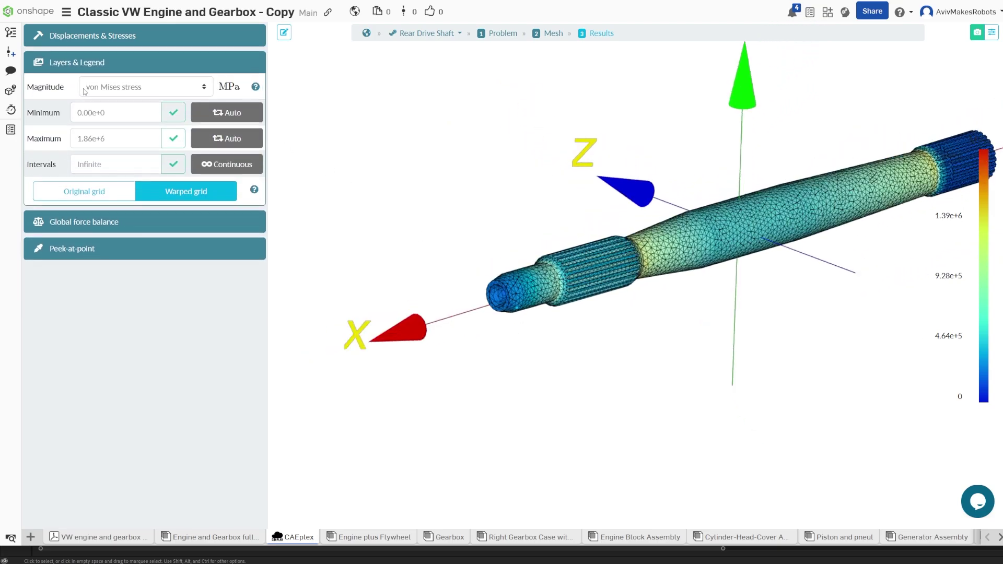
left_click(130, 89)
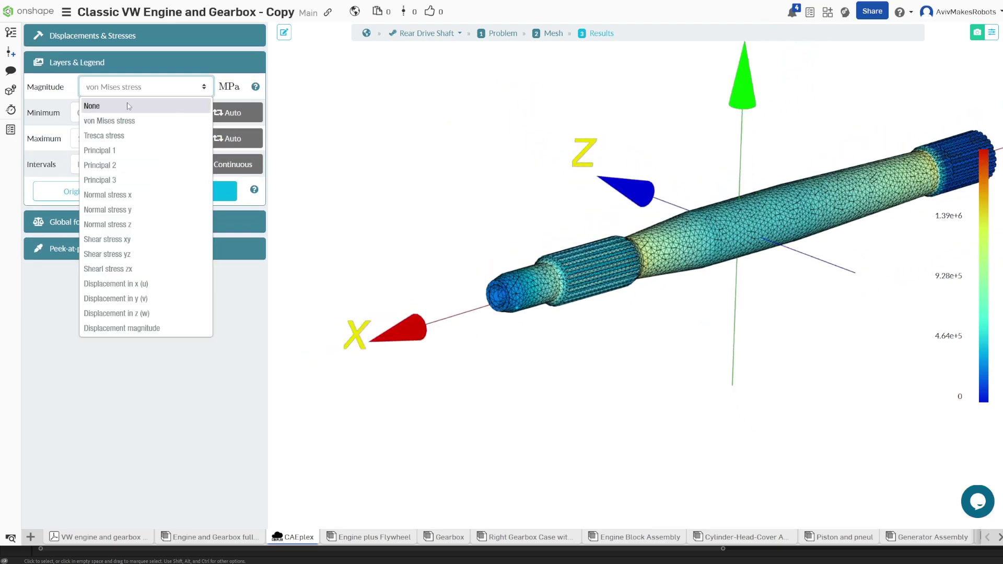
left_click(128, 106)
left_click(134, 90)
left_click(131, 121)
left_click(133, 93)
left_click(121, 274)
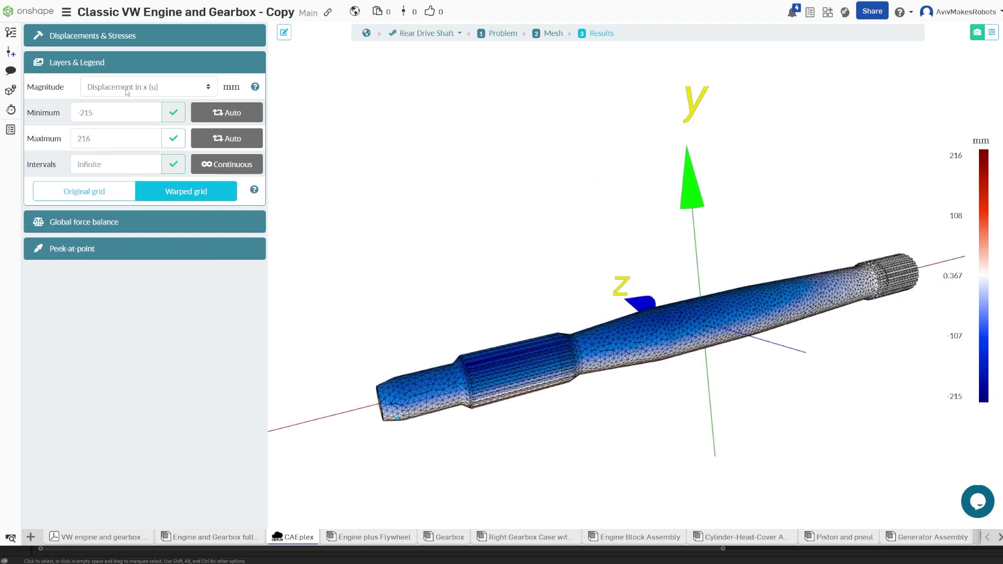
Set the warp scale to 0.006 and inspect the x-displacement on the deformed shaft.
left_click(136, 35)
left_click_drag(506, 209, 295, 180)
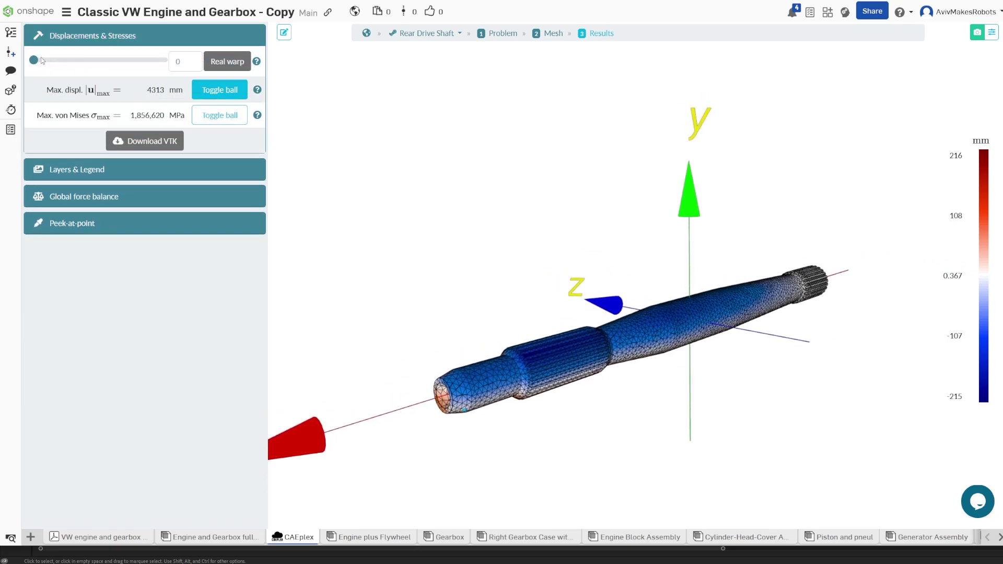
left_click_drag(40, 61, 118, 61)
mouse_move(570, 220)
left_mouse_down()
mouse_move(553, 242)
mouse_move(569, 165)
mouse_move(577, 224)
mouse_move(641, 274)
mouse_move(815, 341)
left_mouse_up()
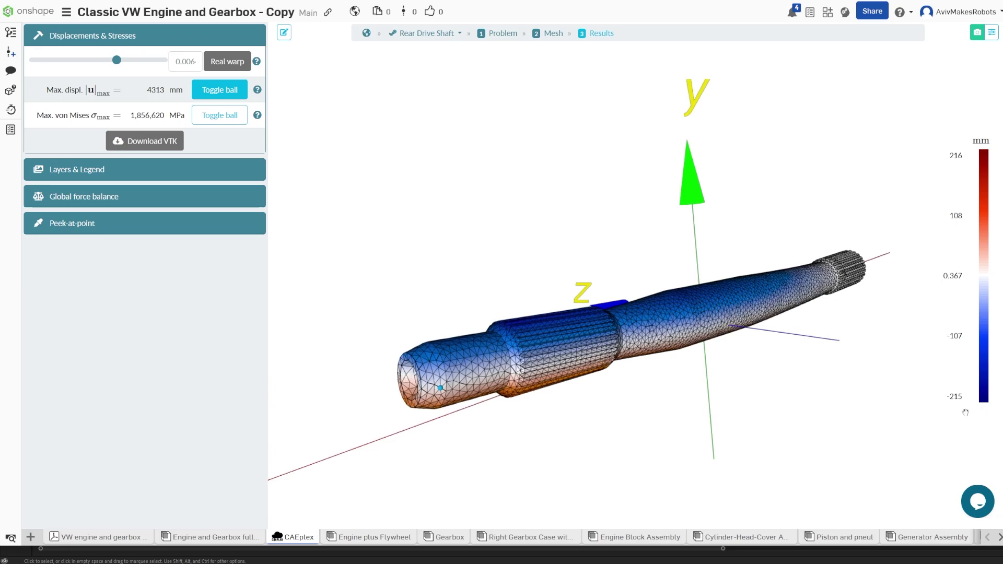
left_click_drag(736, 334, 644, 349)
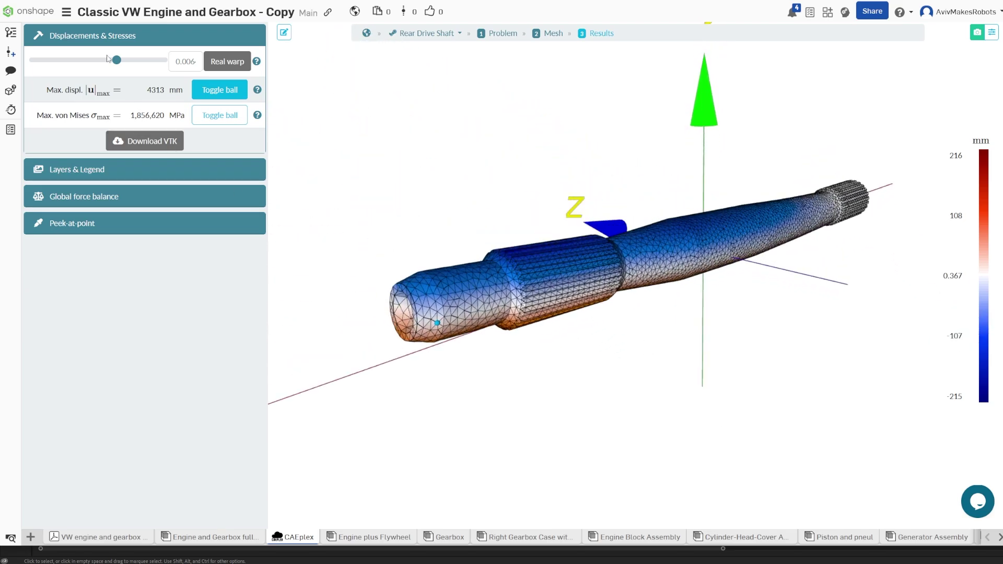
Adjust the warp scale further and examine the bending of the shaft along its full length.
left_click_drag(118, 60, 137, 61)
left_click_drag(820, 347, 833, 353)
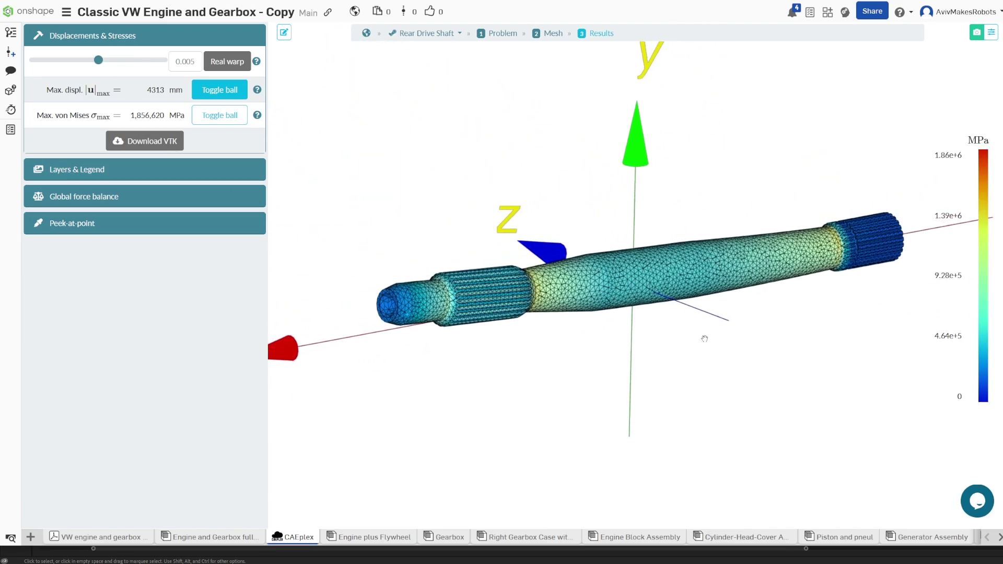
scroll(704, 339, "up", 3)
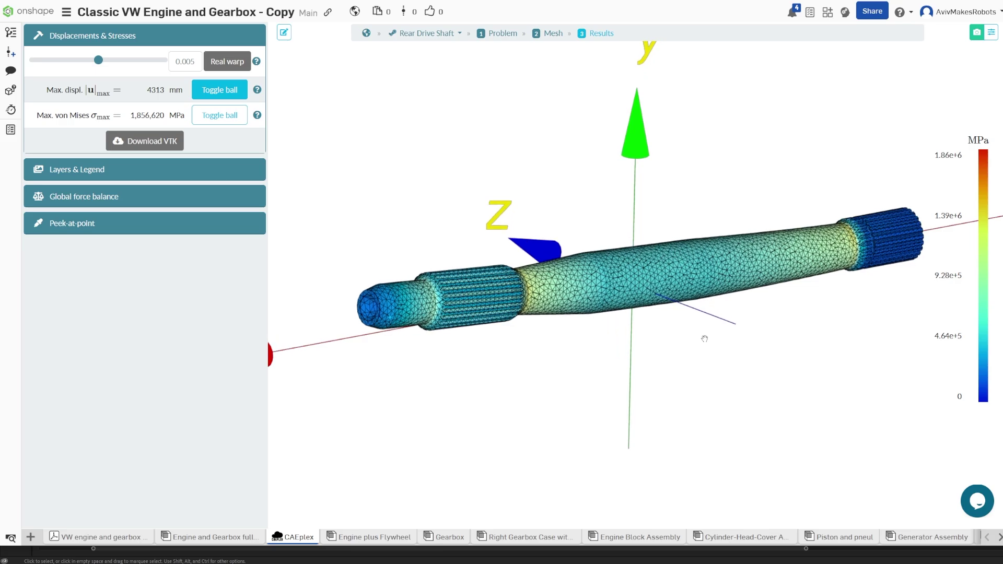
left_click_drag(723, 316, 712, 292)
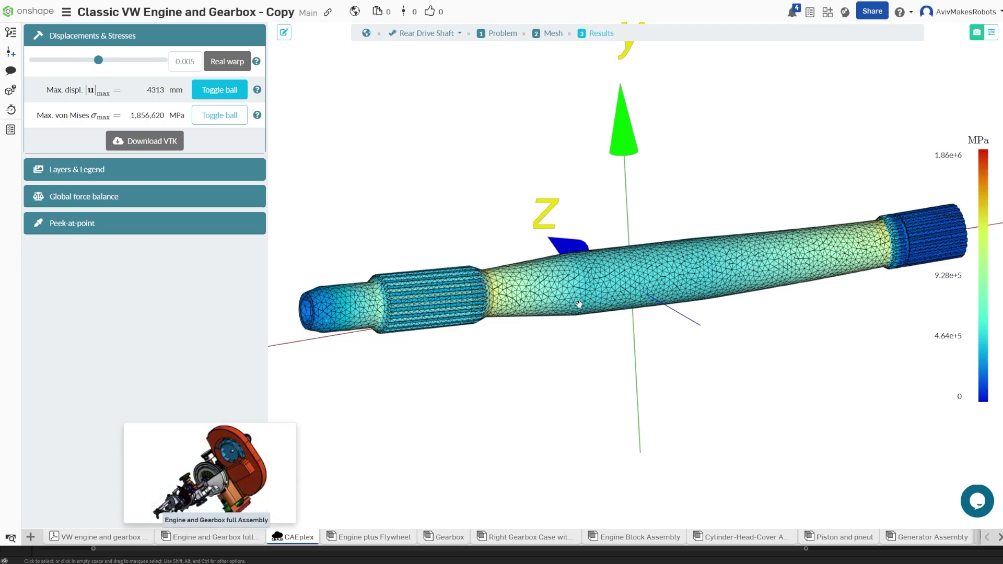
Open the Engine and Gearbox full Assembly and select the bearing seat and the adjoining drive shaft section near the clutch.
left_click(223, 539)
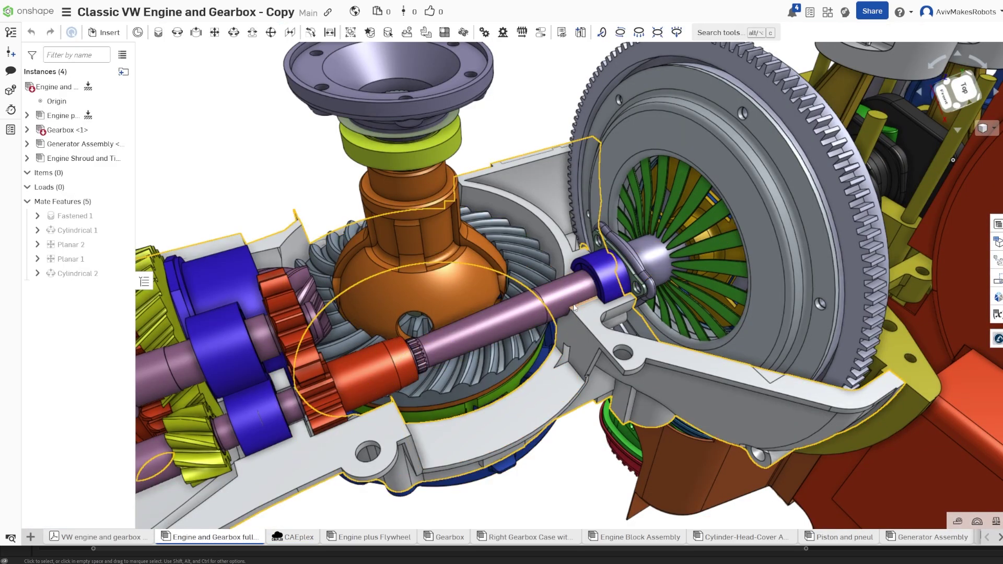
scroll(601, 470, "up", 3)
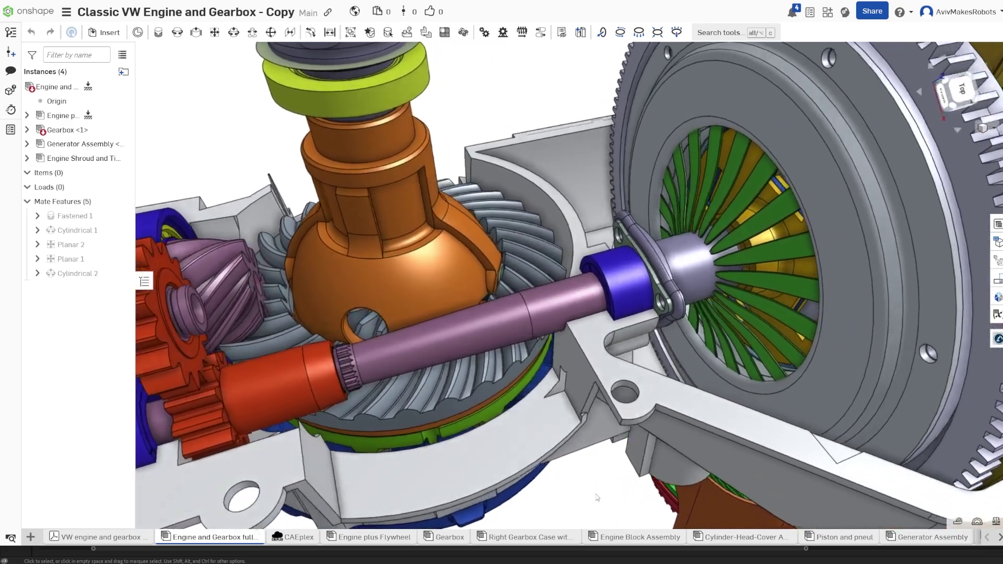
right_click_drag(598, 498, 577, 491)
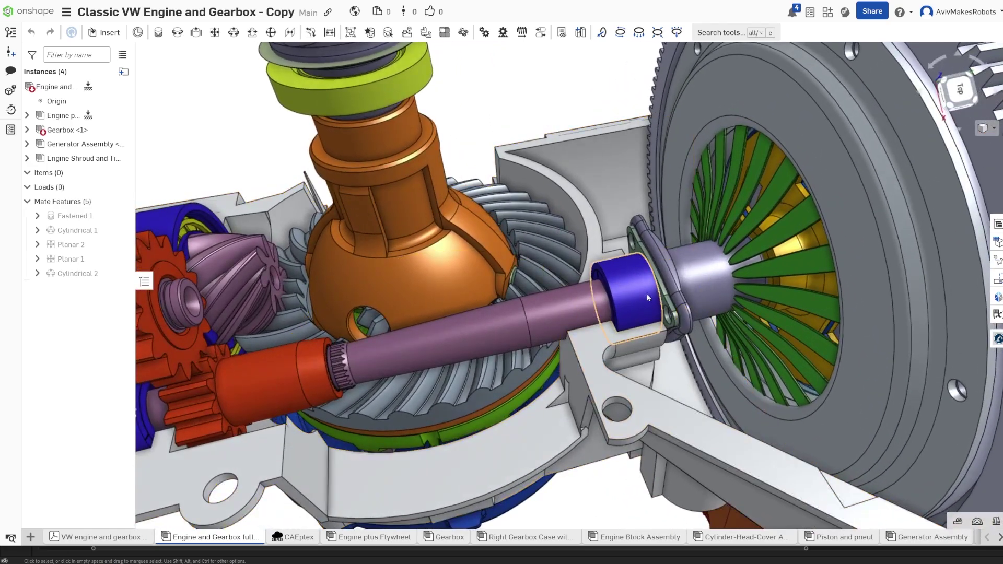
left_click(645, 332)
right_click_drag(645, 333, 559, 334)
left_click(559, 334)
Examine how the drive shaft is supported by the bearing and housing between the gears and the clutch.
scroll(554, 353, "down", 3)
scroll(634, 418, "down", 3)
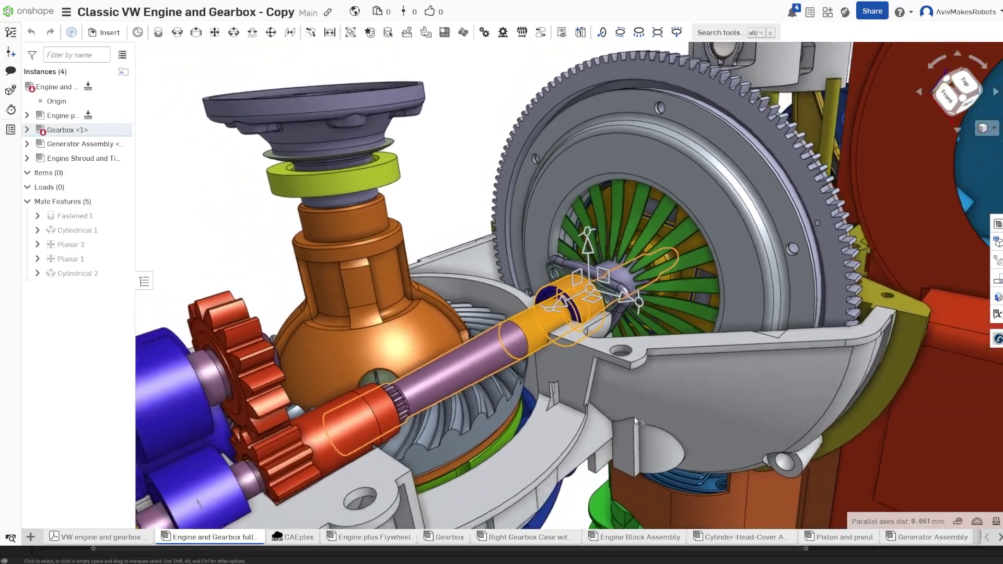
right_click_drag(635, 417, 634, 416)
scroll(619, 359, "up", 3)
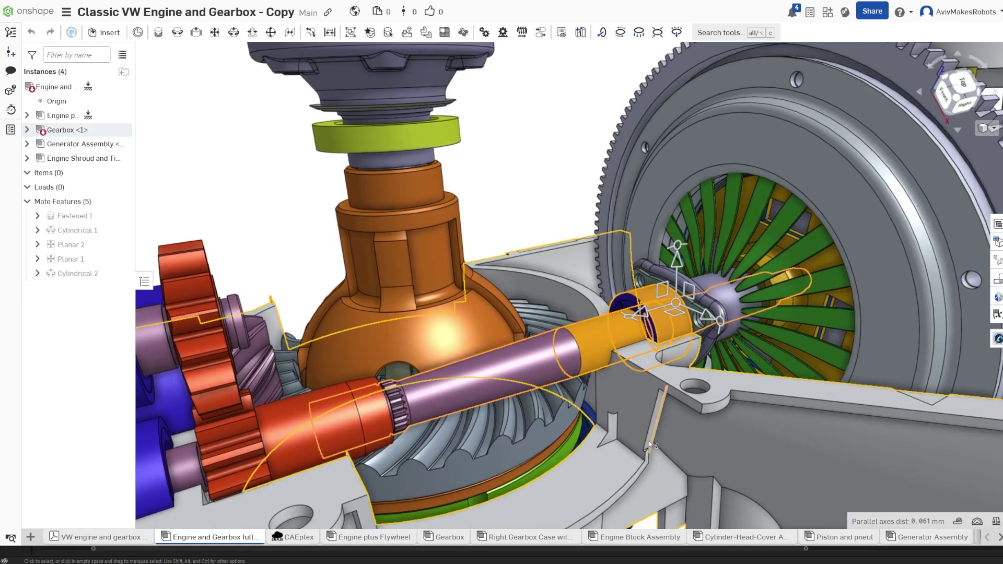
scroll(615, 330, "down", 3)
scroll(615, 329, "up", 2)
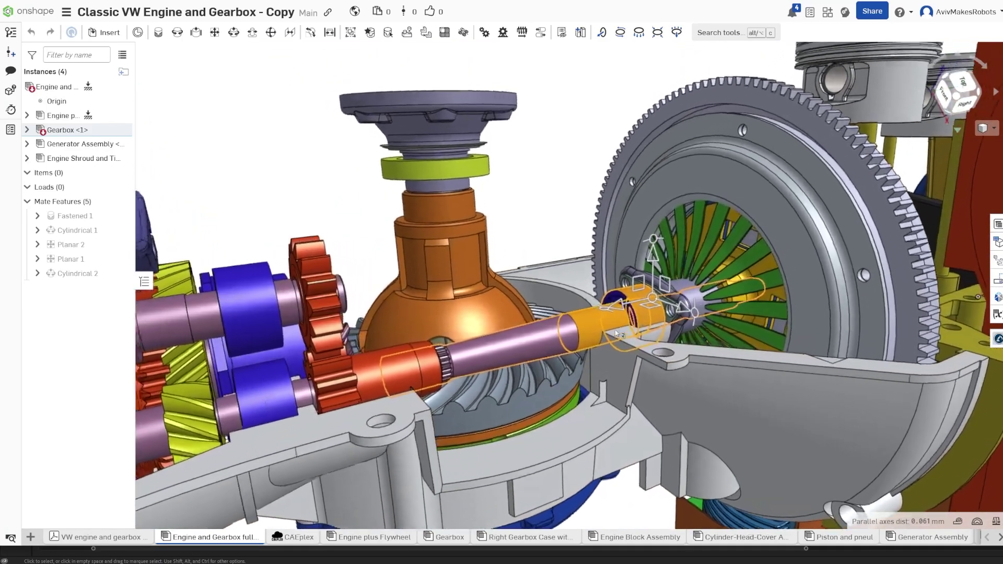
scroll(616, 330, "up", 1)
left_click(627, 506)
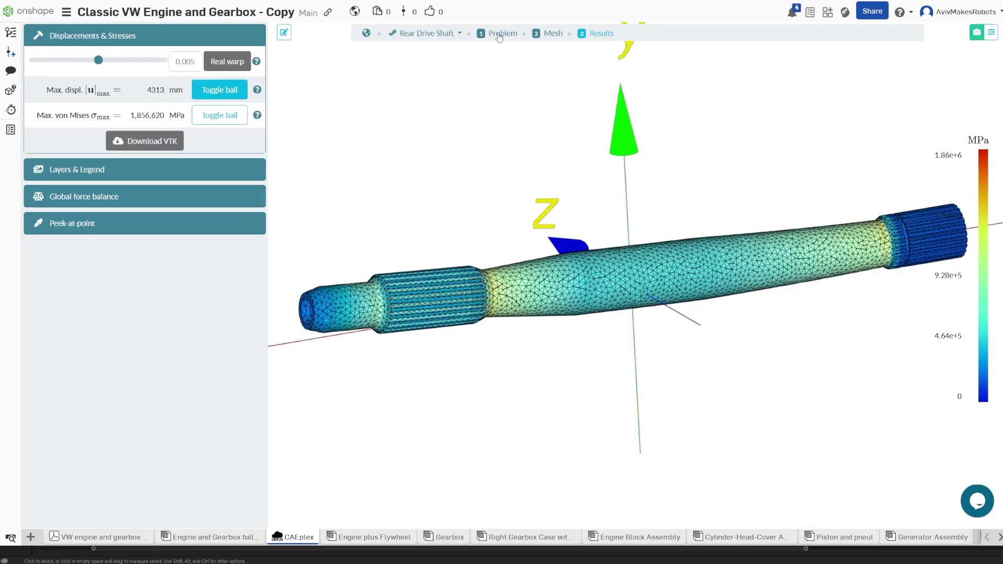
Return to the CAEplex problem stage, add the shaft body's faces 1 and 2 to Fixture #1, and generate the mesh.
left_click(499, 34)
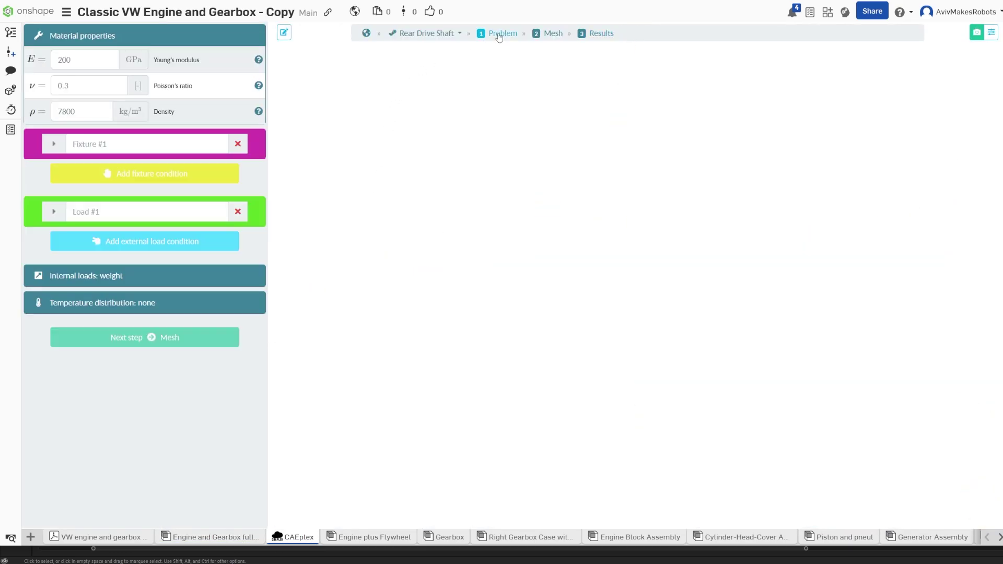
left_click(53, 144)
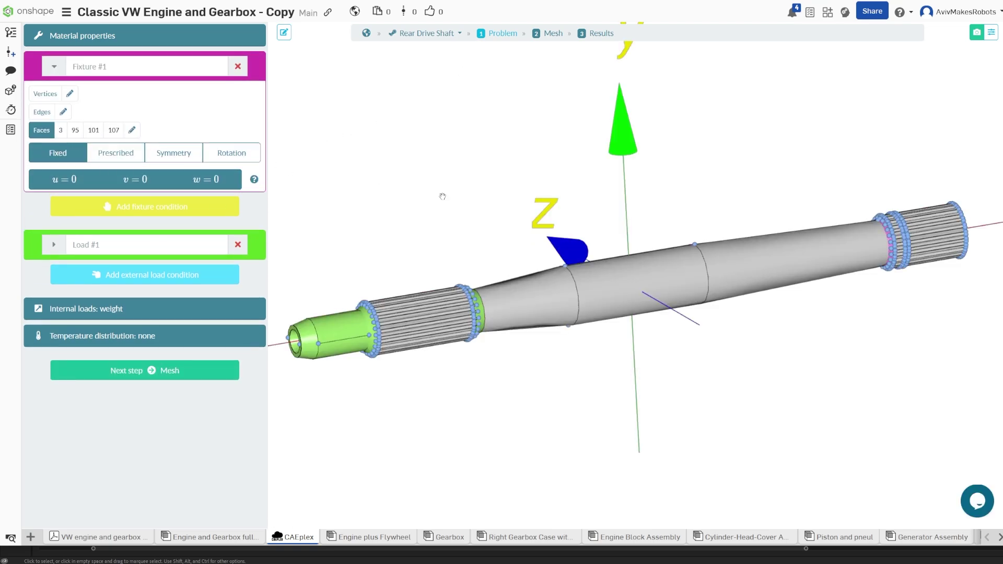
left_click(814, 263)
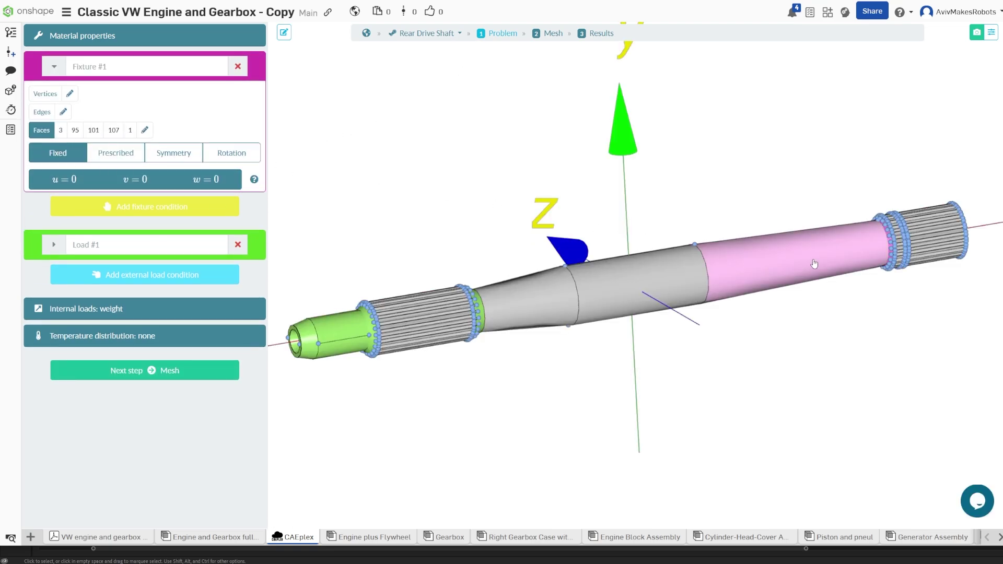
left_click(660, 265)
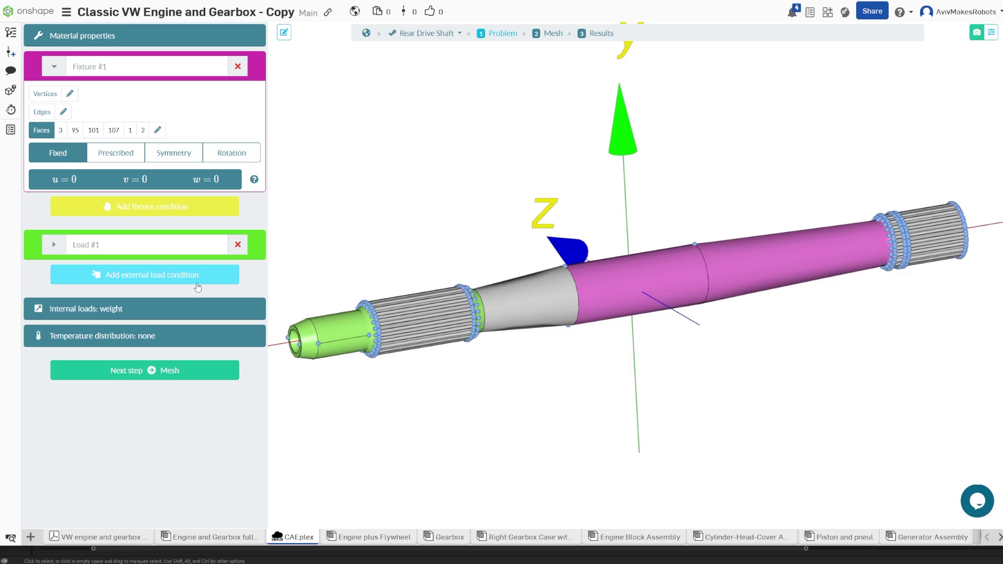
left_click(162, 370)
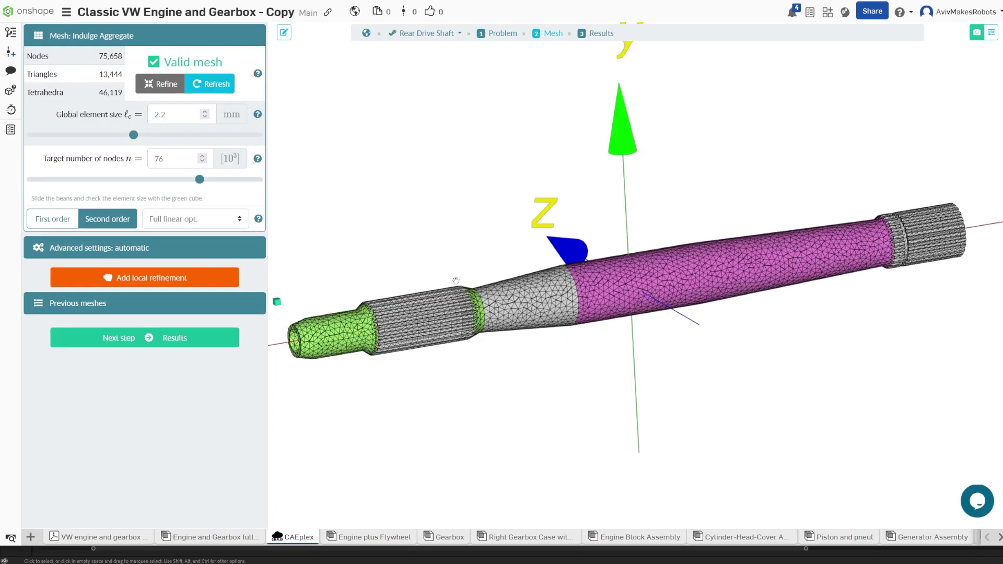
Compute the results for the extended-fixture mesh and reduce the warp scale to its minimum to show the undeformed shaft.
left_click_drag(759, 225, 692, 224)
left_click(160, 337)
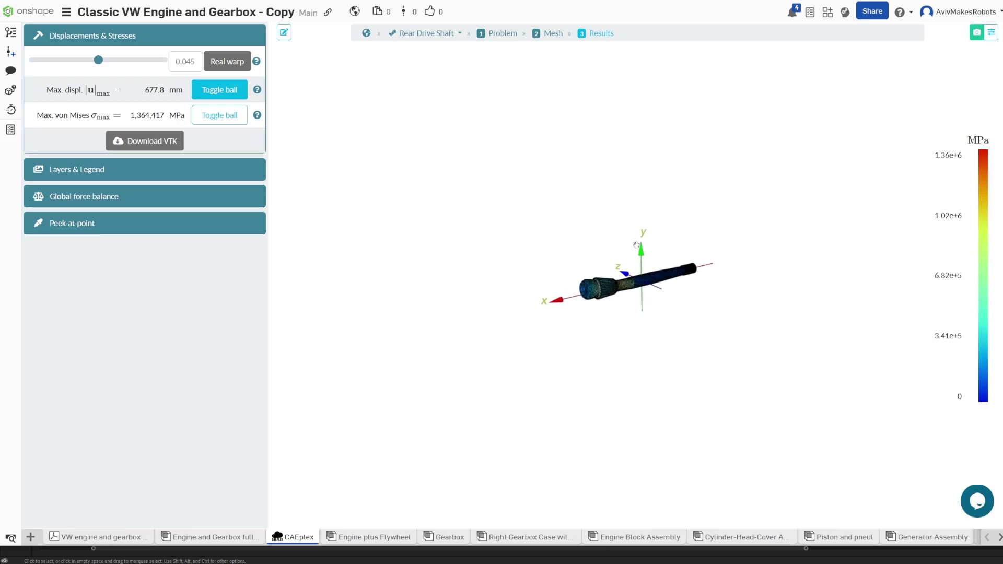
left_click_drag(857, 323, 850, 342)
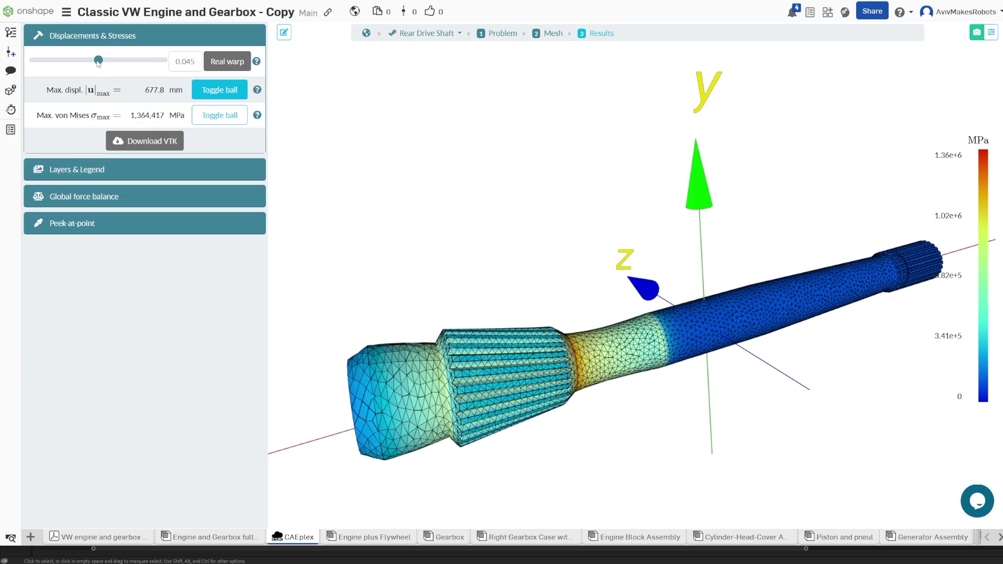
left_click_drag(98, 61, 31, 54)
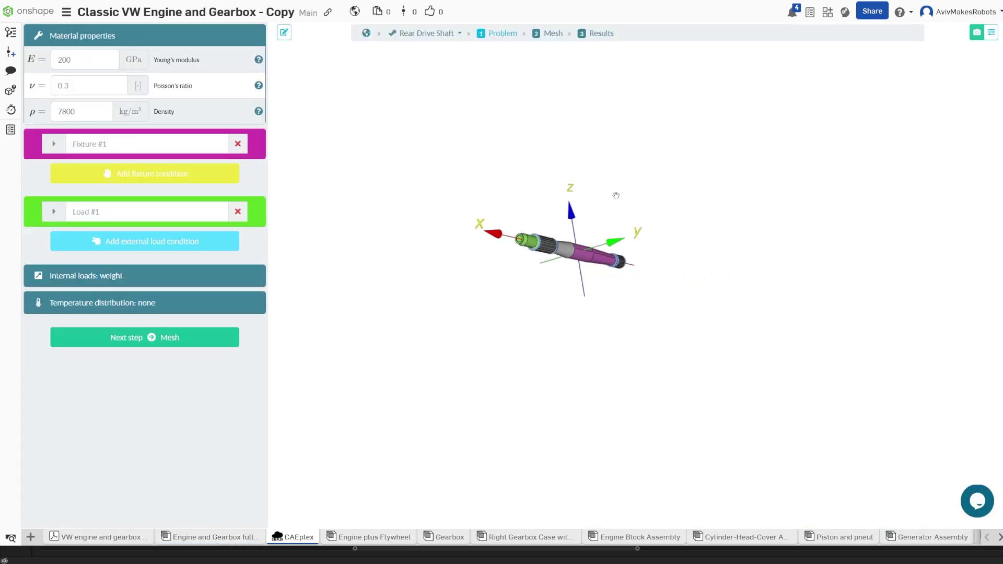
Return to the problem stage, review Fixture #1, and remove all faces currently assigned to Load #1.
left_click_drag(689, 246, 492, 332)
middle_click_drag(503, 343, 363, 143)
middle_click_drag(469, 173, 559, 157)
left_click(43, 147)
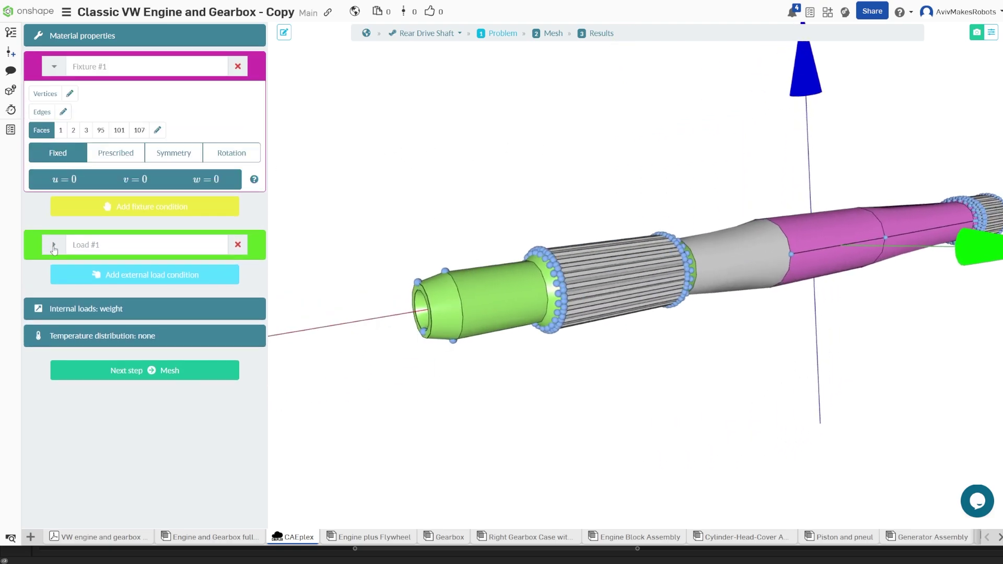
left_click(54, 247)
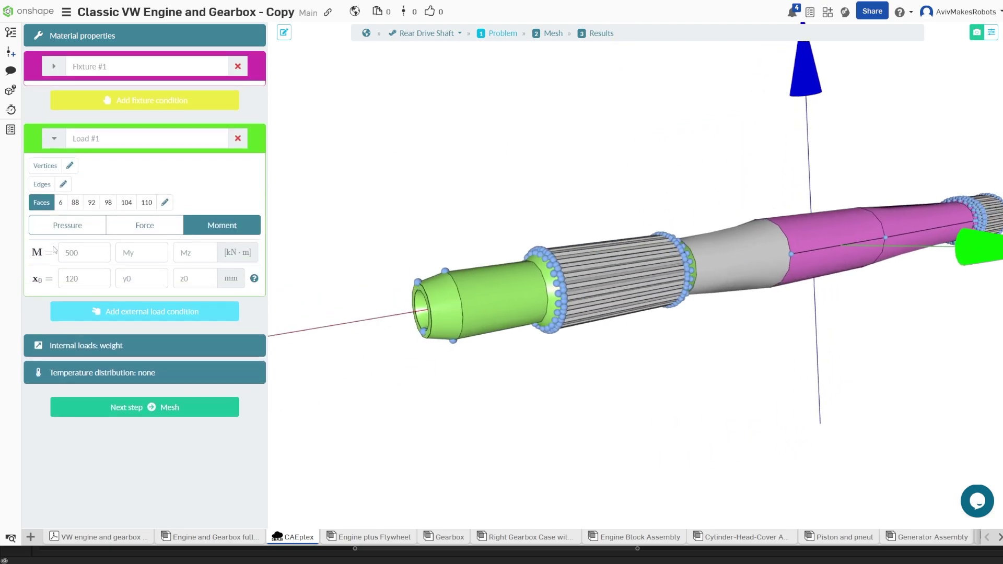
left_click(63, 199)
left_click(63, 199)
left_click(63, 199)
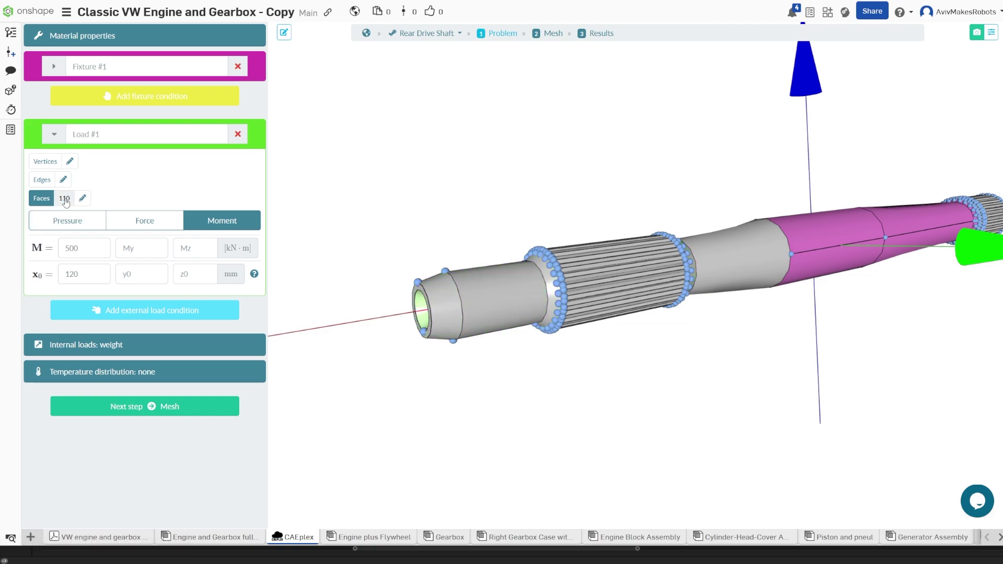
Assign the faces of the larger splined section near the hollow end to Load #1 and generate the mesh.
scroll(625, 288, "up", 5)
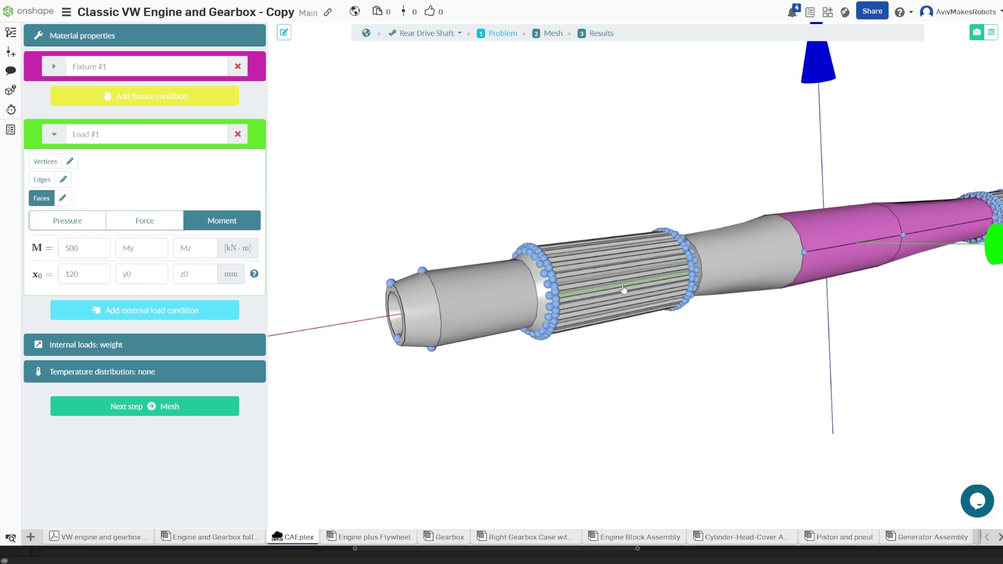
scroll(615, 292, "up", 2)
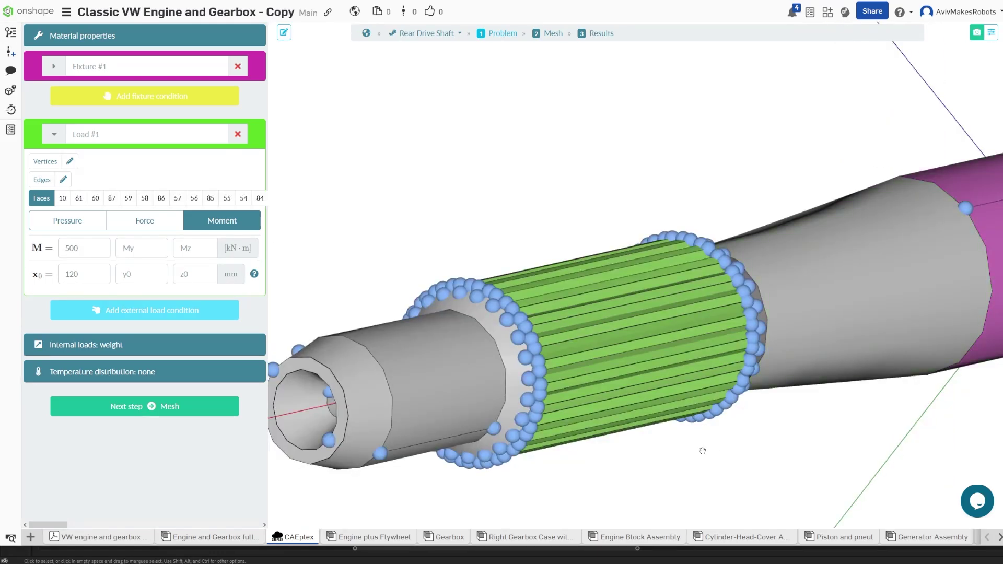
left_click_drag(703, 450, 688, 446)
mouse_move(451, 437)
left_mouse_down()
mouse_move(418, 422)
mouse_move(417, 430)
mouse_move(469, 430)
mouse_move(555, 410)
mouse_move(542, 403)
mouse_move(533, 414)
mouse_move(574, 415)
mouse_move(557, 432)
mouse_move(555, 412)
left_mouse_up()
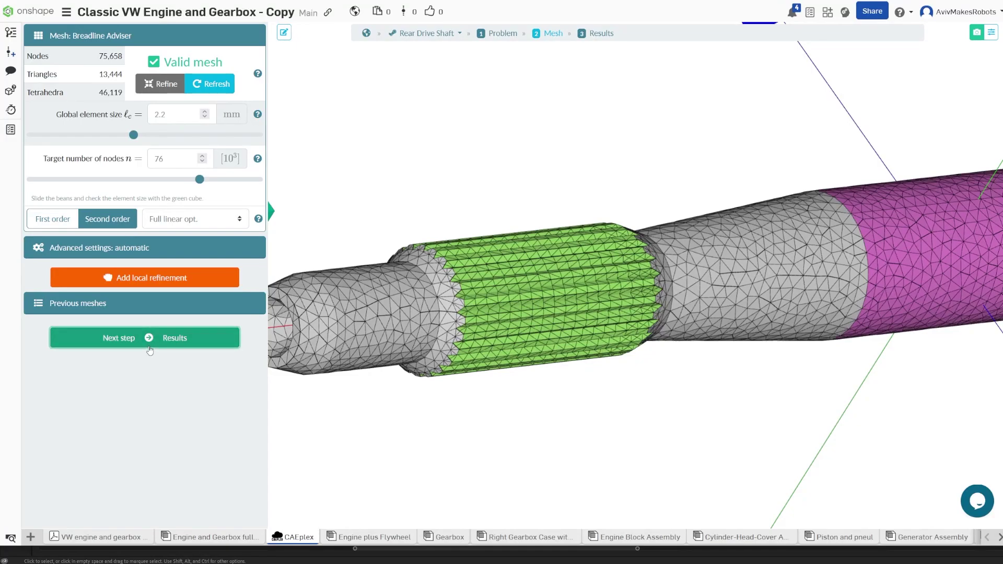
Compute the results for the load on the splines and examine the stresses along the splined section and the neighbouring neck.
left_click(152, 345)
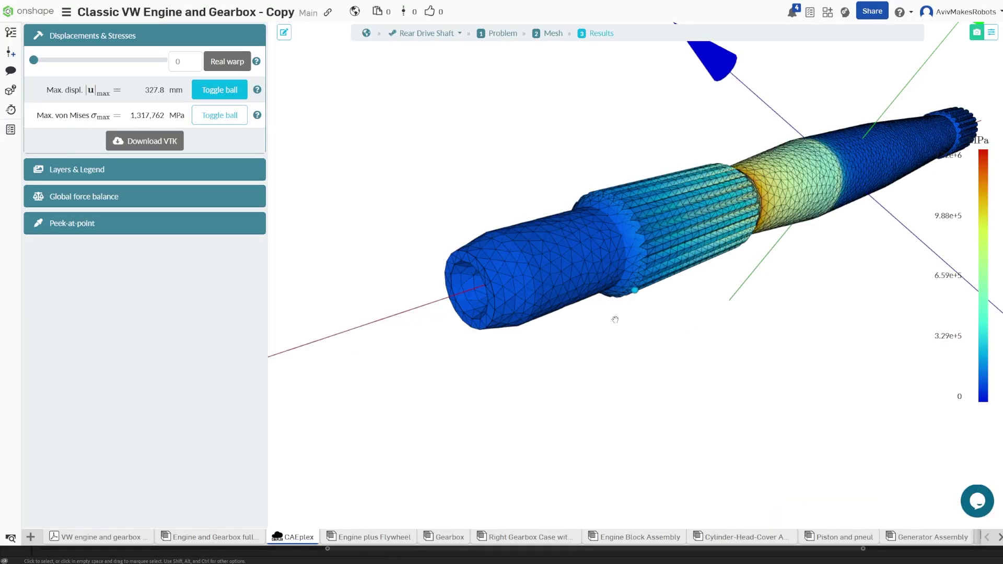
mouse_move(615, 319)
left_mouse_down()
mouse_move(560, 316)
mouse_move(607, 315)
left_mouse_up()
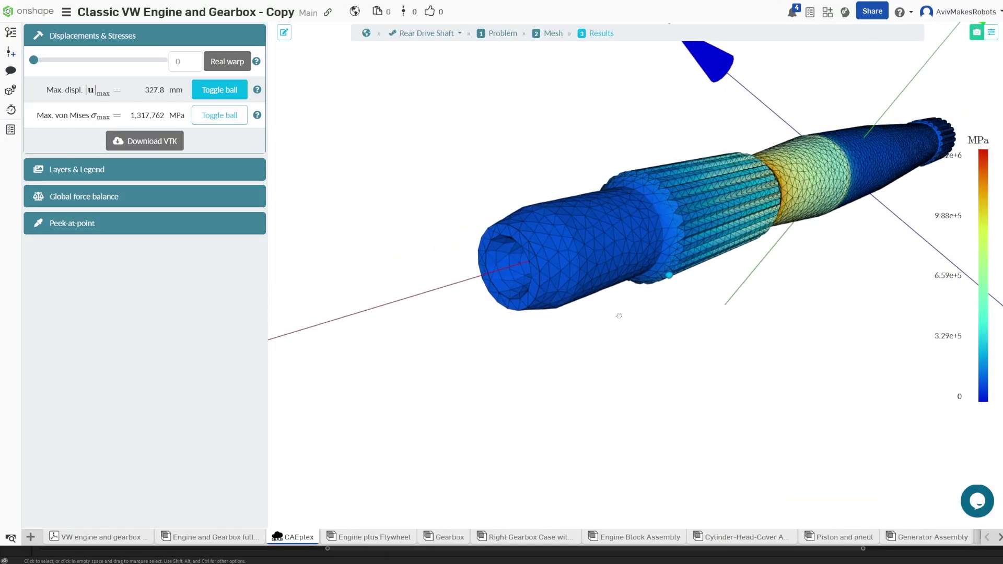
left_click_drag(619, 316, 622, 319)
left_click_drag(693, 312, 656, 291)
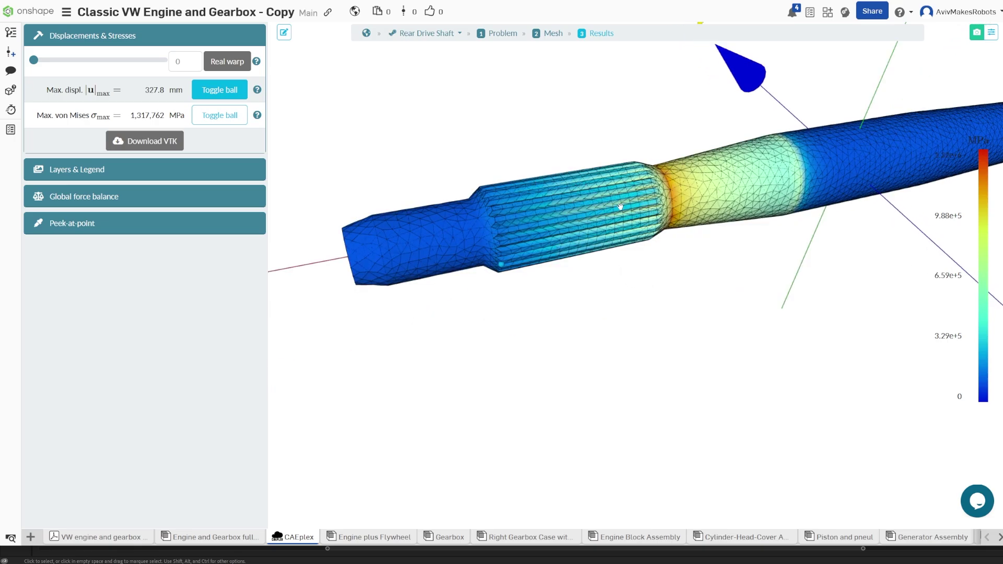
left_click_drag(641, 294, 756, 282)
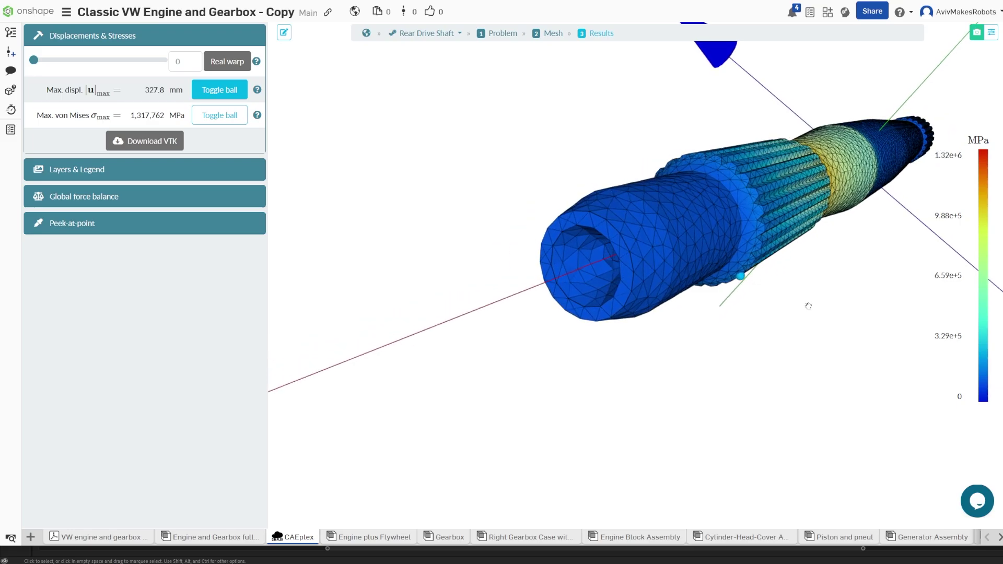
mouse_move(809, 305)
left_mouse_down()
mouse_move(819, 307)
mouse_move(789, 303)
mouse_move(811, 306)
left_mouse_up()
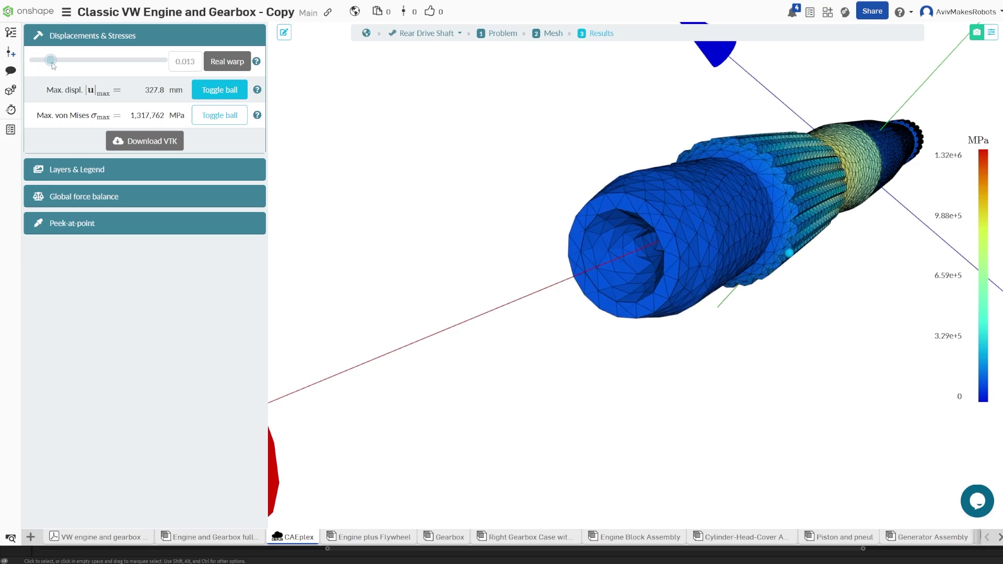
Exaggerate the shaft's deformation with a warp scale of up to about 0.047 and return the warp to 0.
left_click_drag(67, 63, 72, 63)
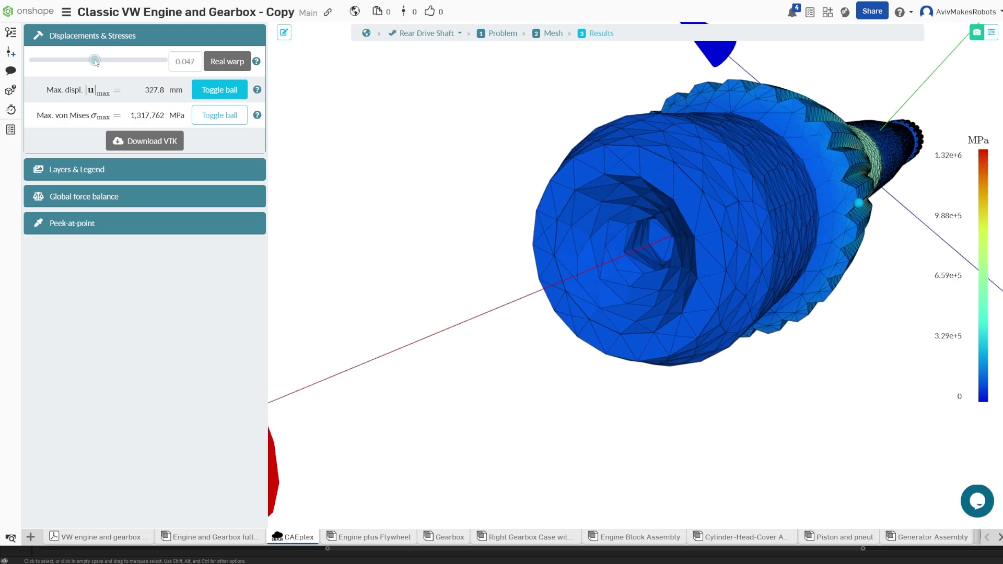
left_click_drag(78, 61, 51, 58)
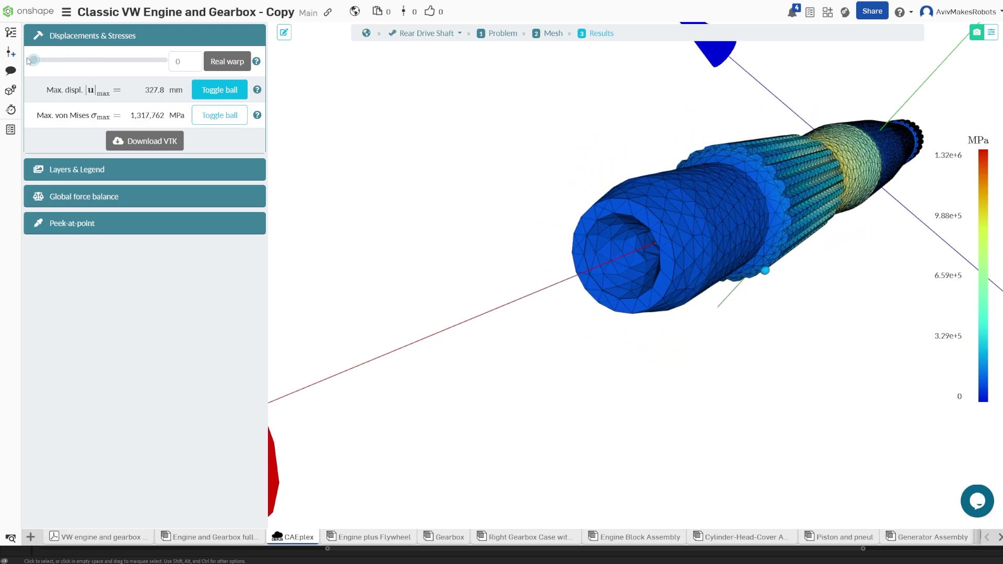
left_click_drag(849, 308, 793, 314)
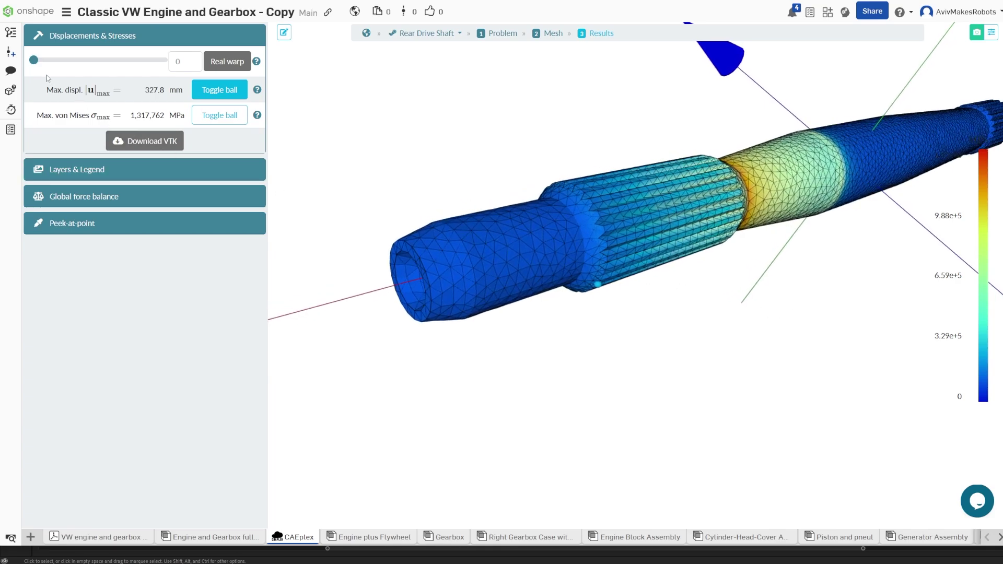
Raise the warp scale to 0.014 and on to 0.033, examining the twisted splines and neck from several sides.
left_click_drag(34, 60, 54, 68)
scroll(742, 254, "up", 3)
left_click_drag(708, 280, 664, 269)
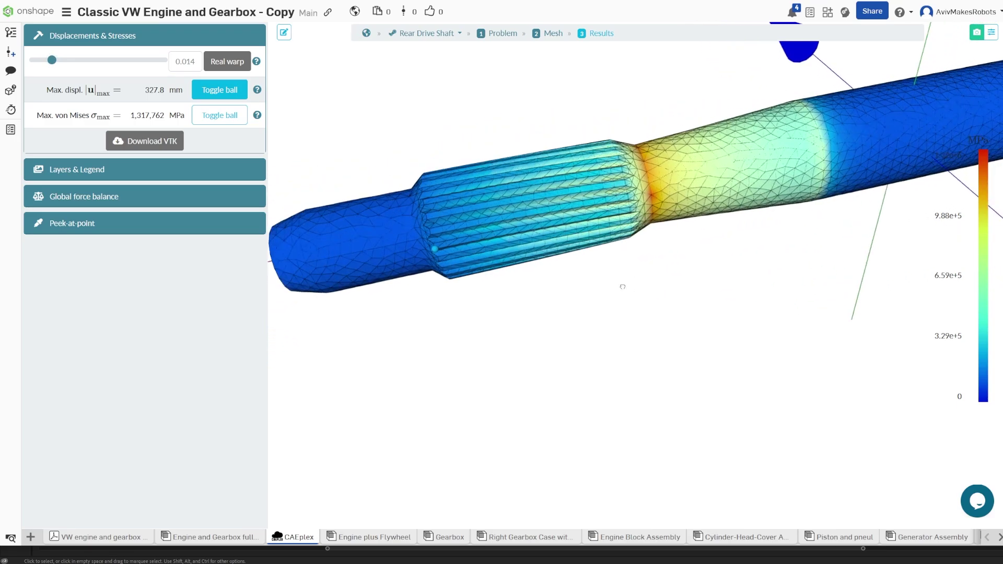
left_click_drag(51, 59, 67, 62)
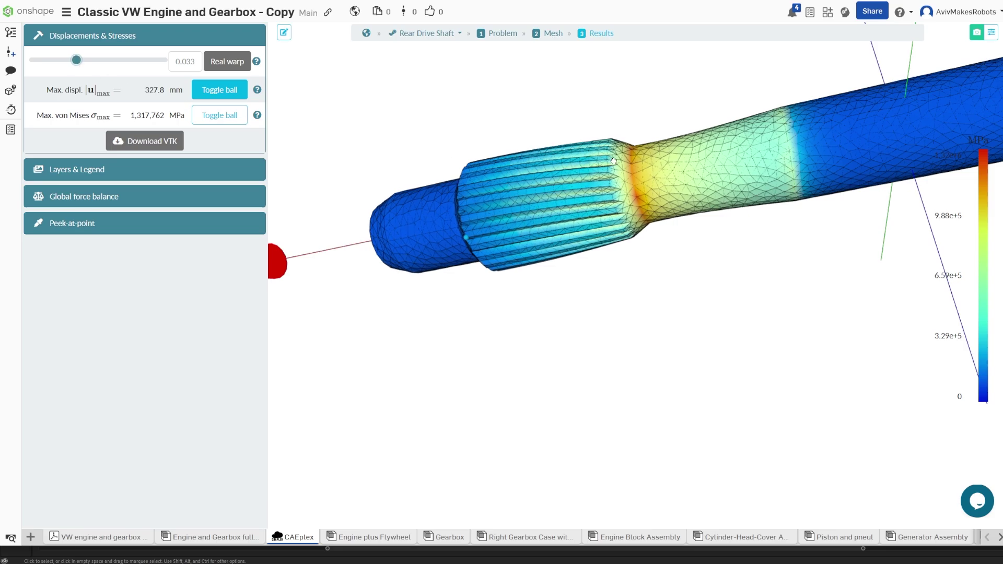
left_click_drag(680, 209, 720, 344)
left_click_drag(642, 89, 658, 187)
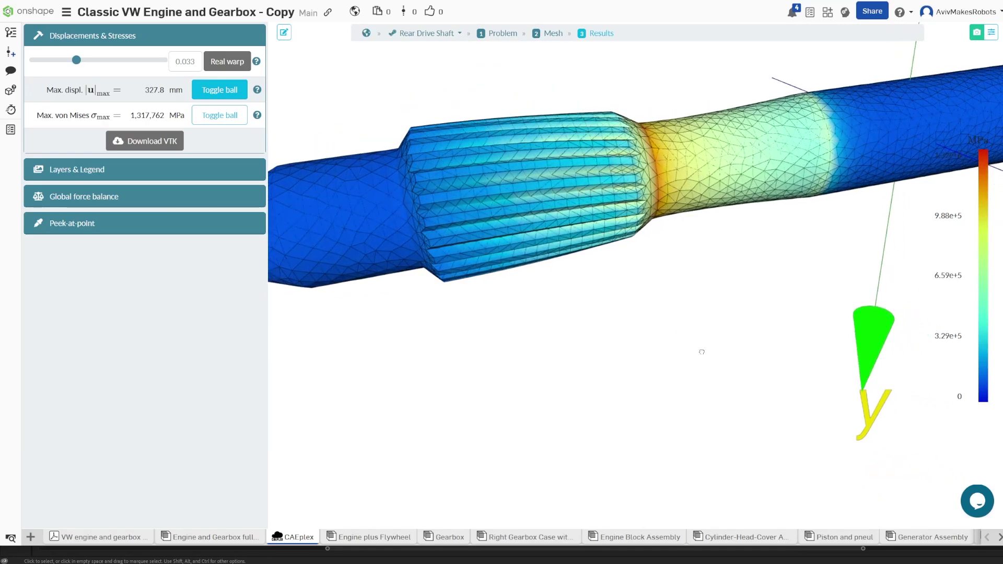
Compare the undeformed shaft with its maximum warp along the full length, and set the warp scale back to 0.
left_click_drag(76, 60, 38, 59)
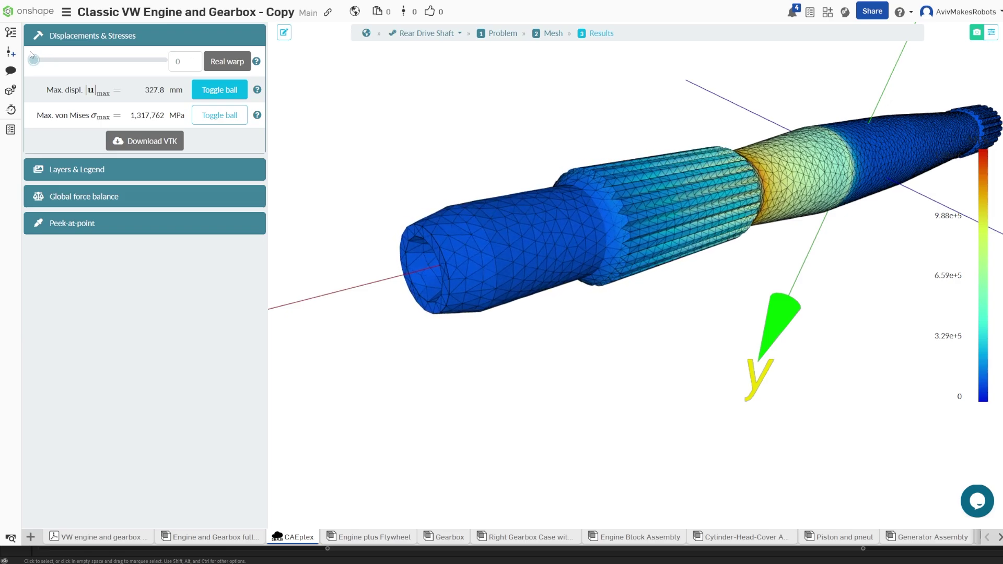
left_click_drag(37, 60, 178, 64)
scroll(614, 224, "down", 5)
left_click_drag(771, 246, 752, 285)
left_click_drag(164, 60, 52, 60)
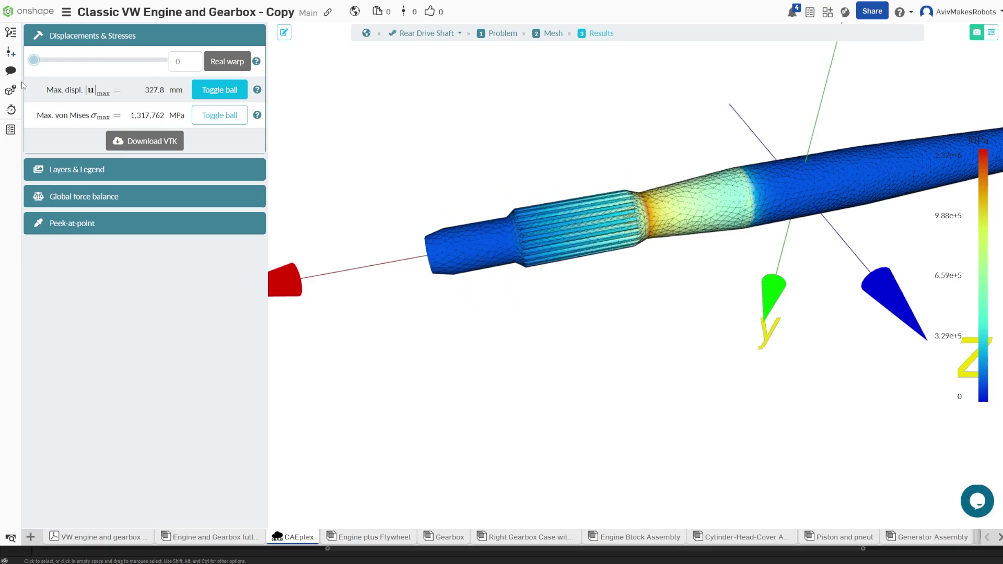
Examine the stress distribution on the undeformed splined section and its transition to the neck up close.
left_click_drag(590, 264, 652, 310)
scroll(653, 310, "up", 5)
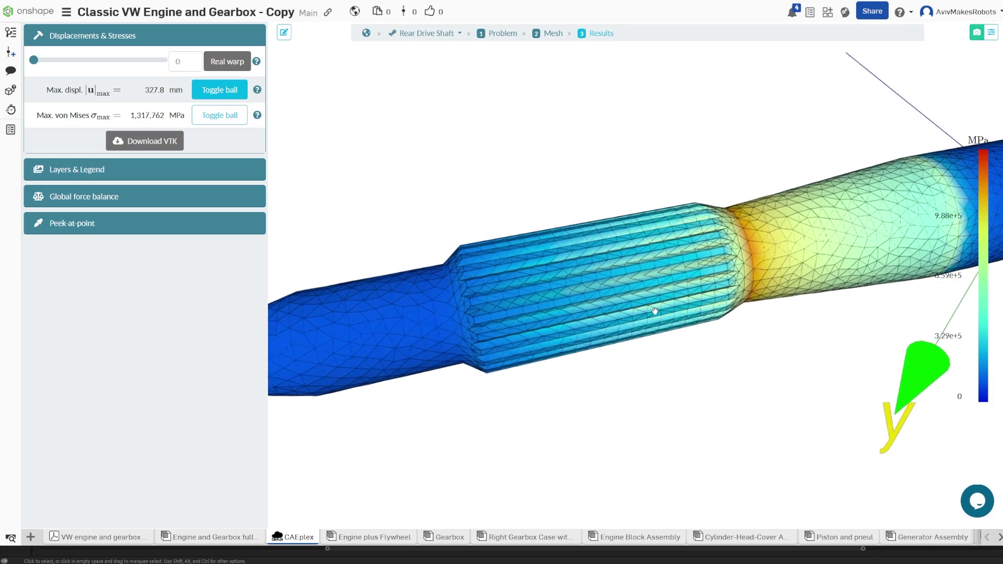
scroll(665, 312, "up", 1)
middle_click_drag(665, 312, 715, 304)
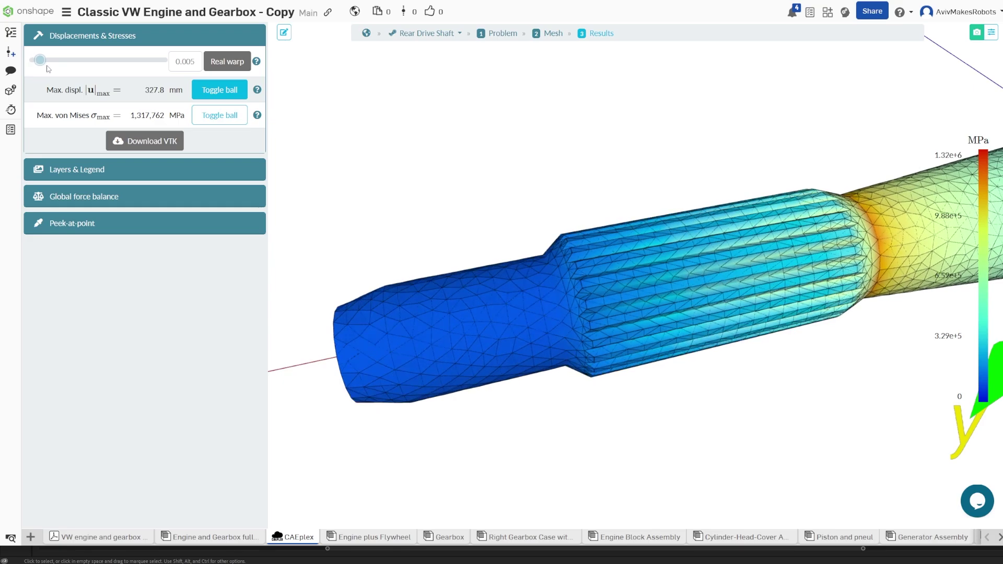